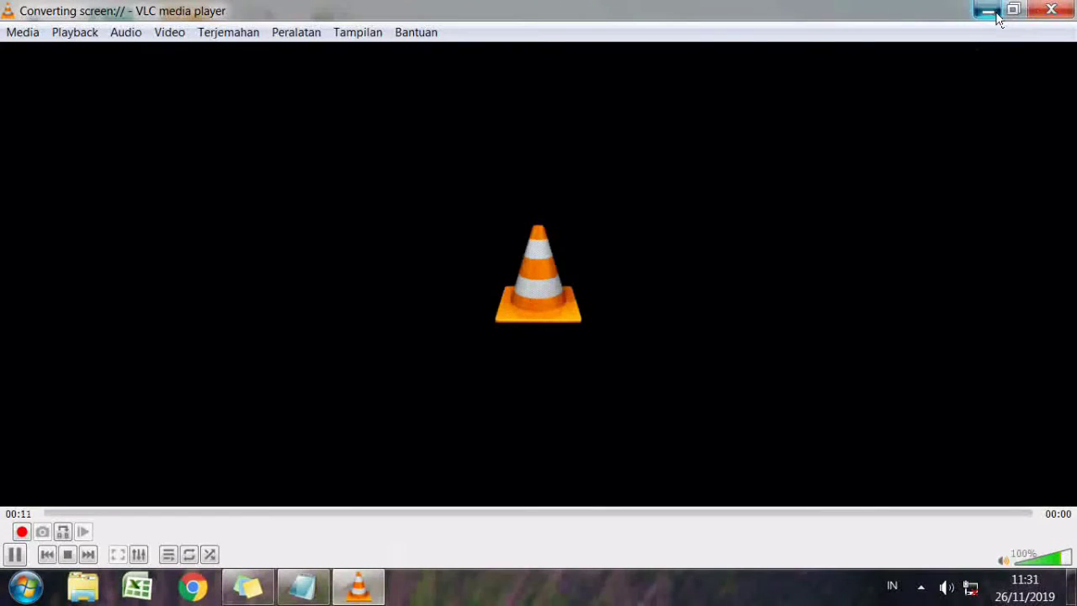
Step: Minimize VLC and highlight the greeting, tutorial title, and steps 1 and 2 in the Notepad notes, one after another
left_click(996, 16)
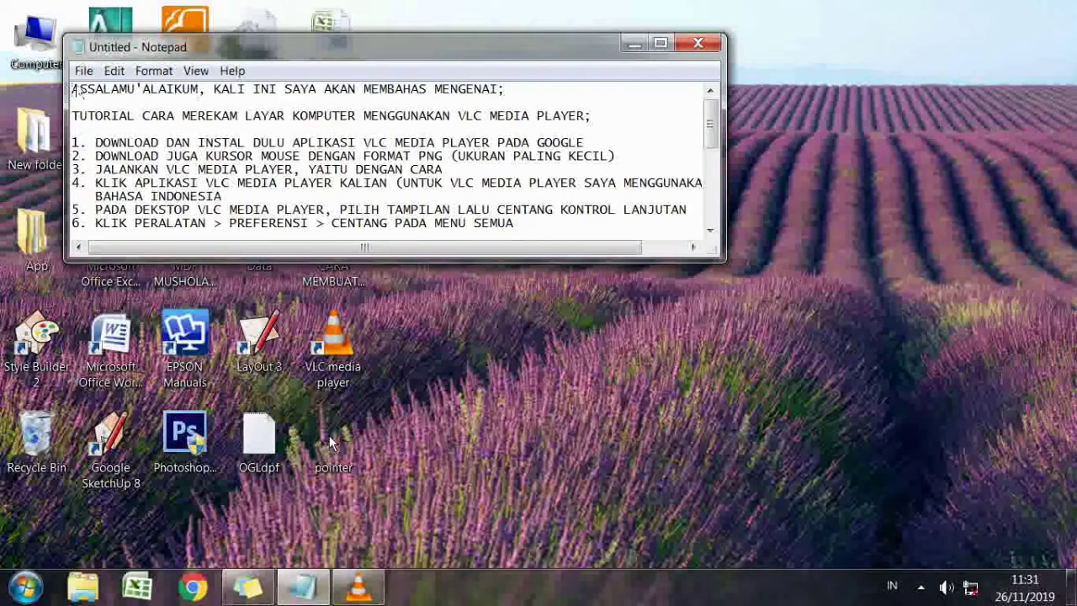
left_click_drag(72, 89, 505, 89)
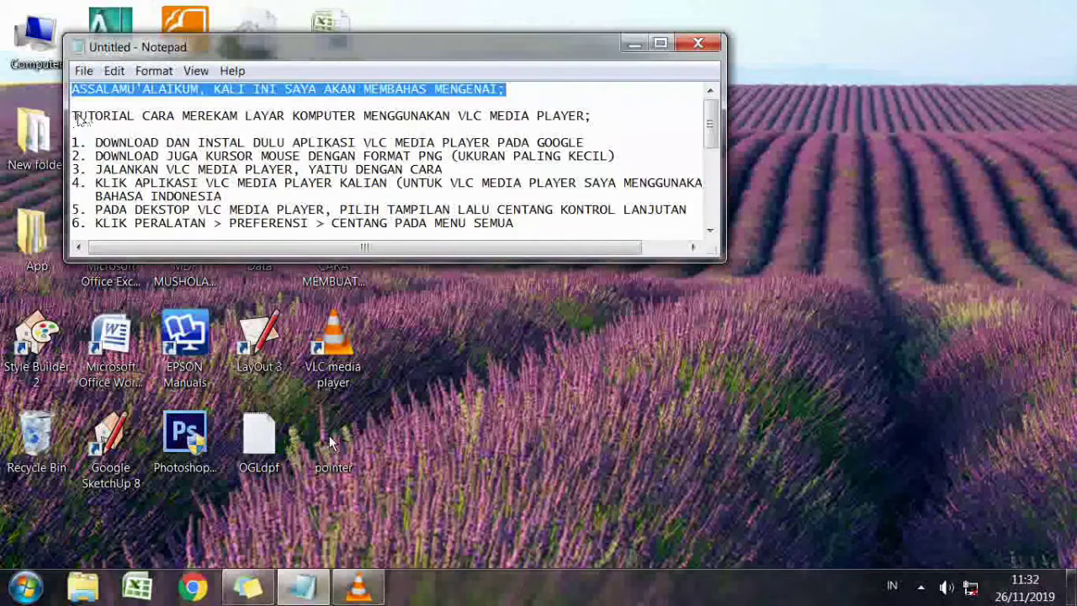
left_click(77, 120)
left_click_drag(78, 120, 594, 124)
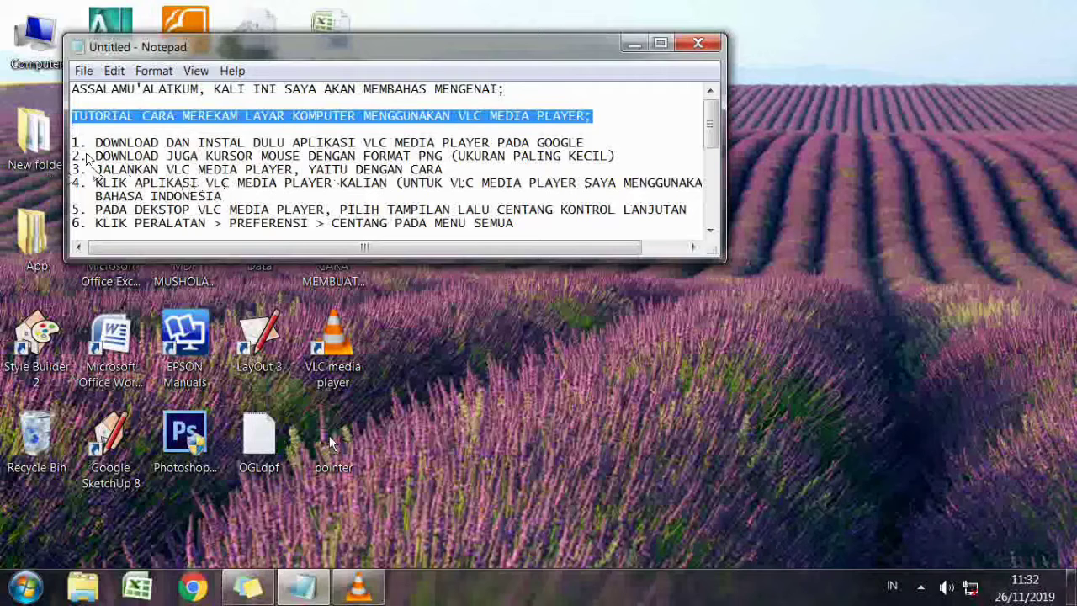
left_click_drag(72, 142, 585, 143)
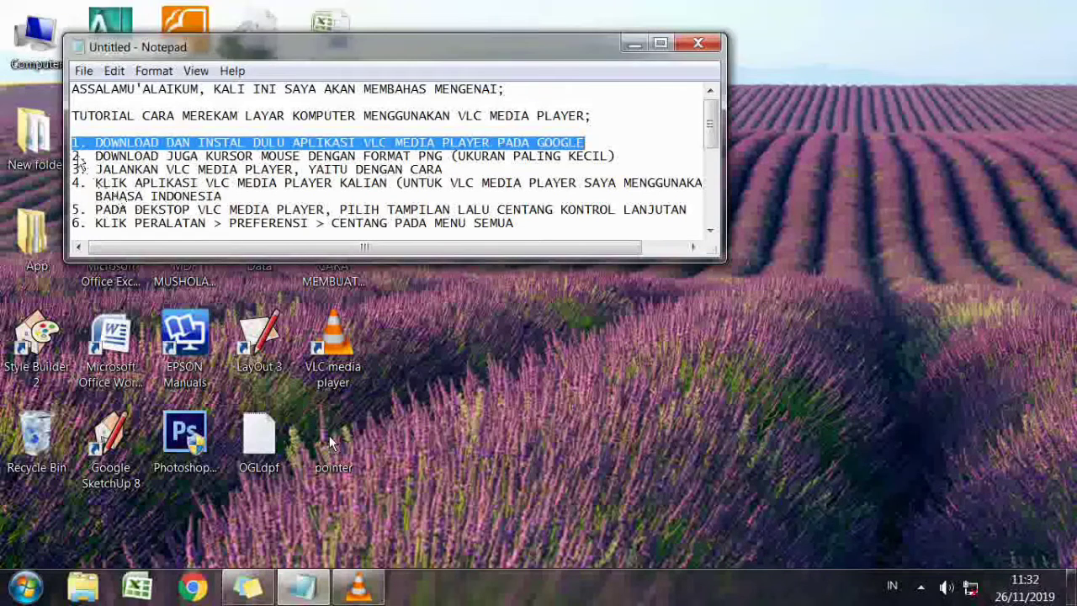
left_click(80, 163)
left_click_drag(78, 160, 444, 158)
left_click(626, 154)
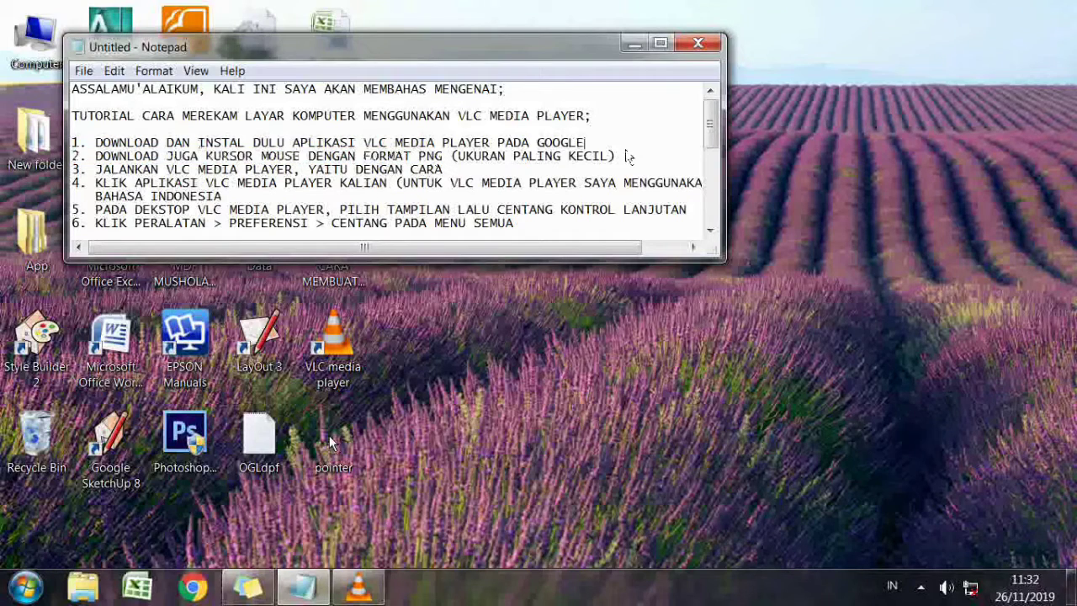
left_click_drag(626, 155, 72, 158)
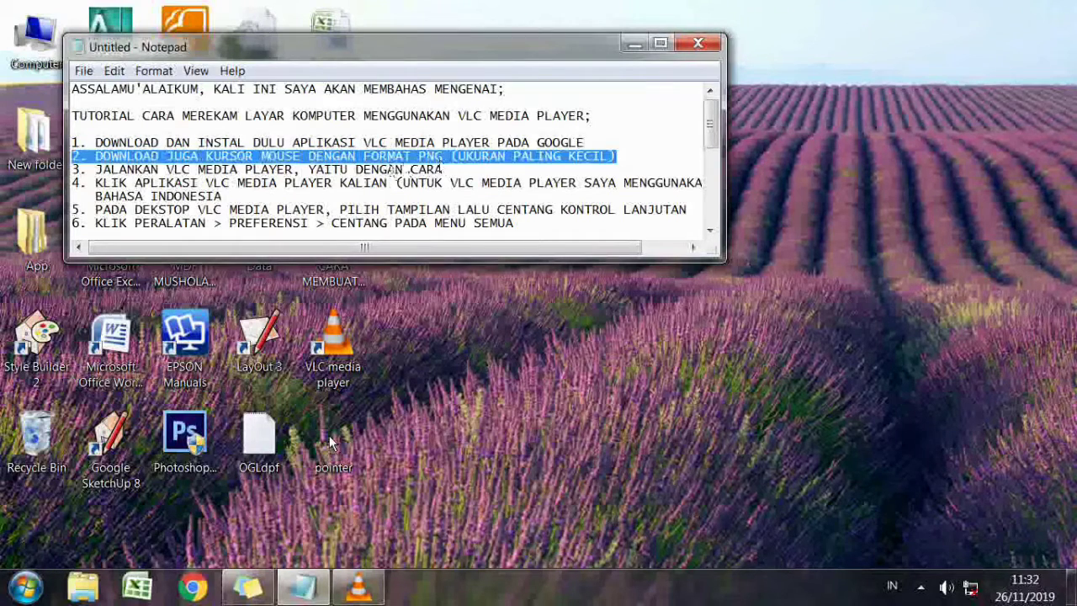
Step: Copy pointer.PNG from the Downloads folder to the root of the Estimasi (D:) drive and close the file window
left_click(101, 593)
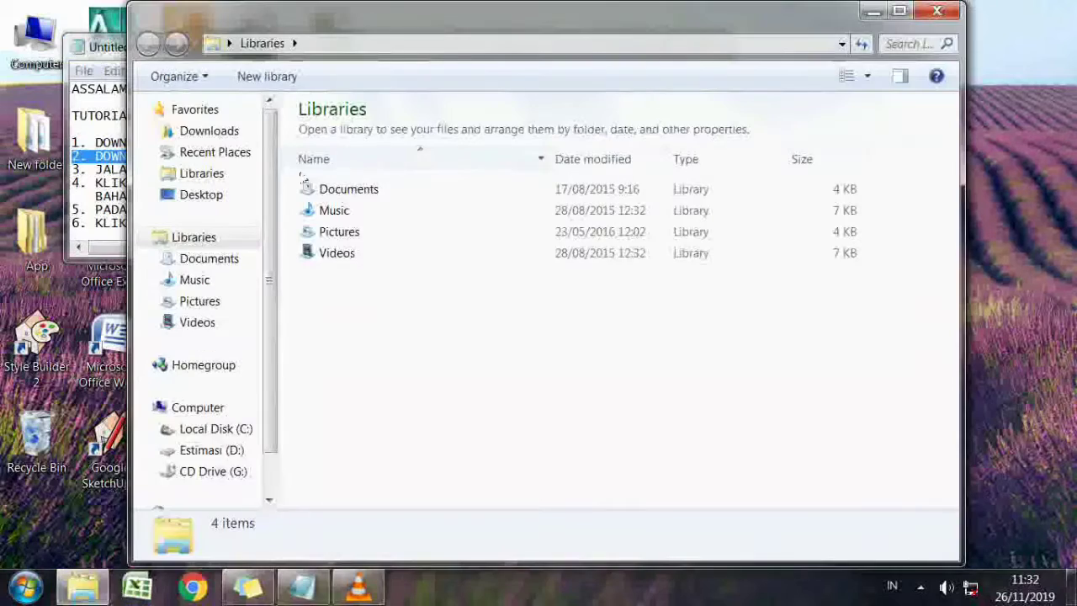
left_click(209, 131)
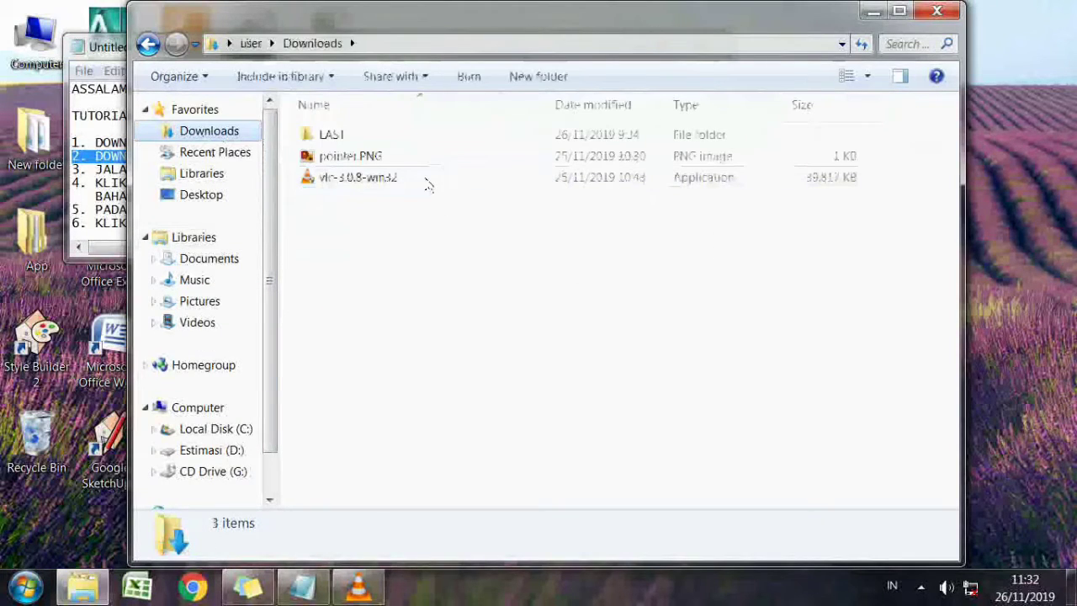
left_click(409, 160)
right_click(409, 160)
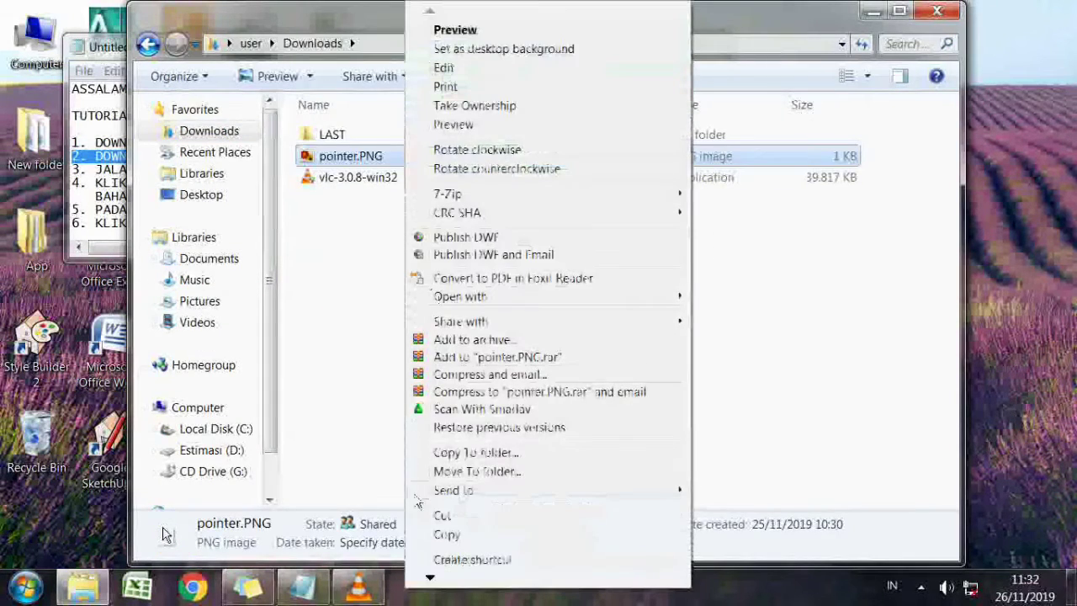
left_click(449, 535)
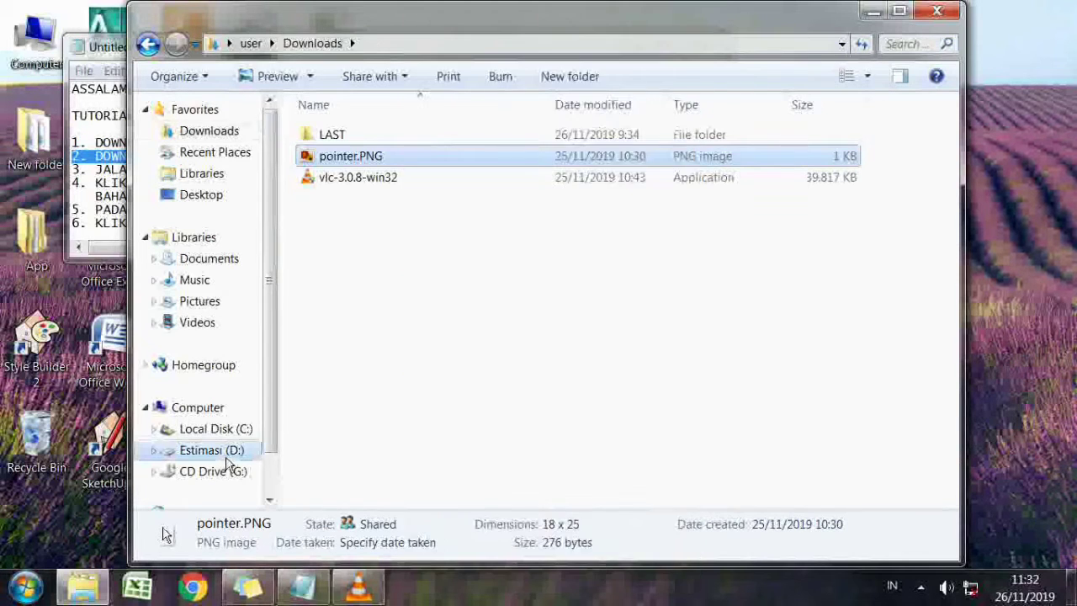
left_click(211, 450)
right_click(485, 327)
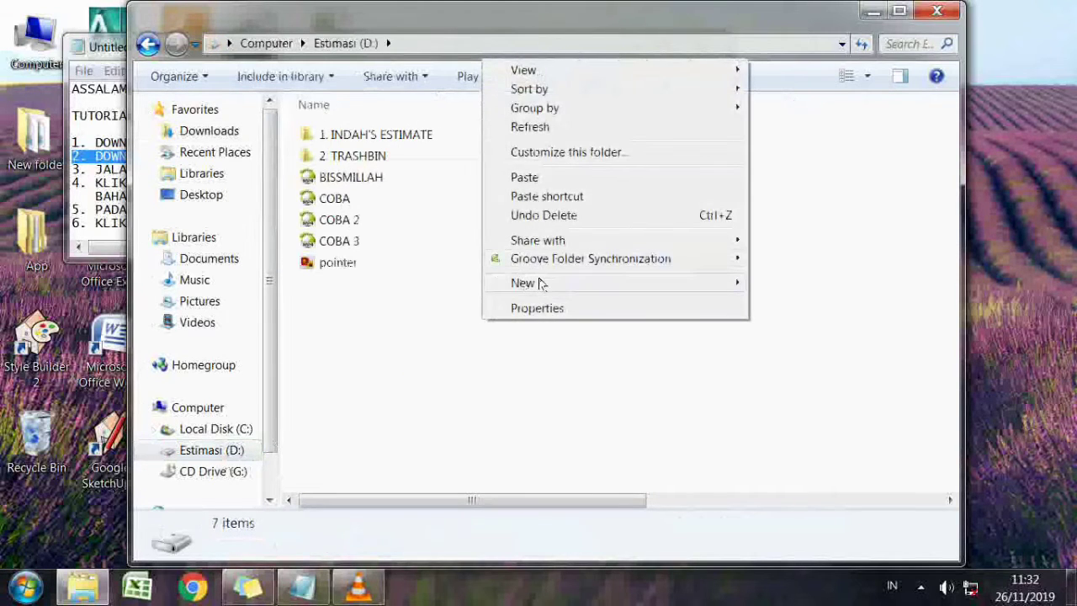
left_click(524, 177)
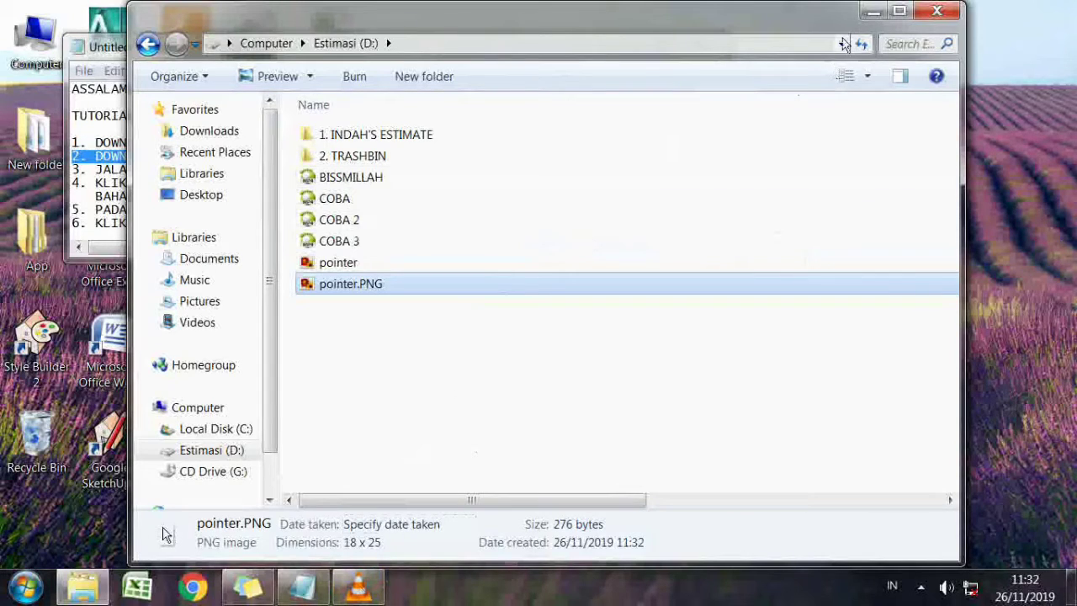
left_click(936, 11)
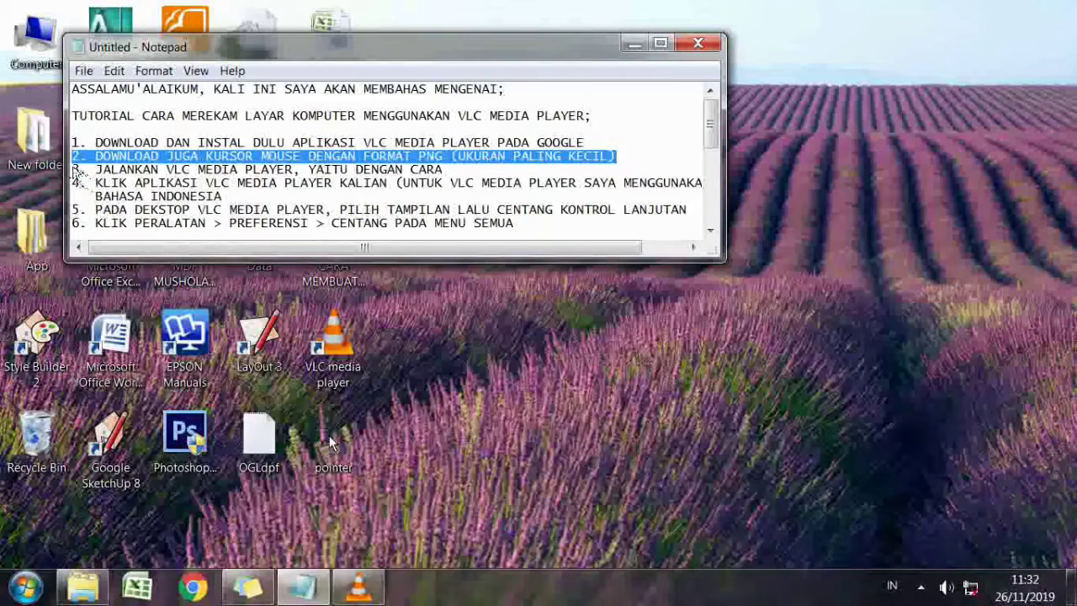
Step: Highlight steps 3 and 4 in the notes, minimize Notepad, and launch VLC media player
left_click_drag(74, 169, 446, 172)
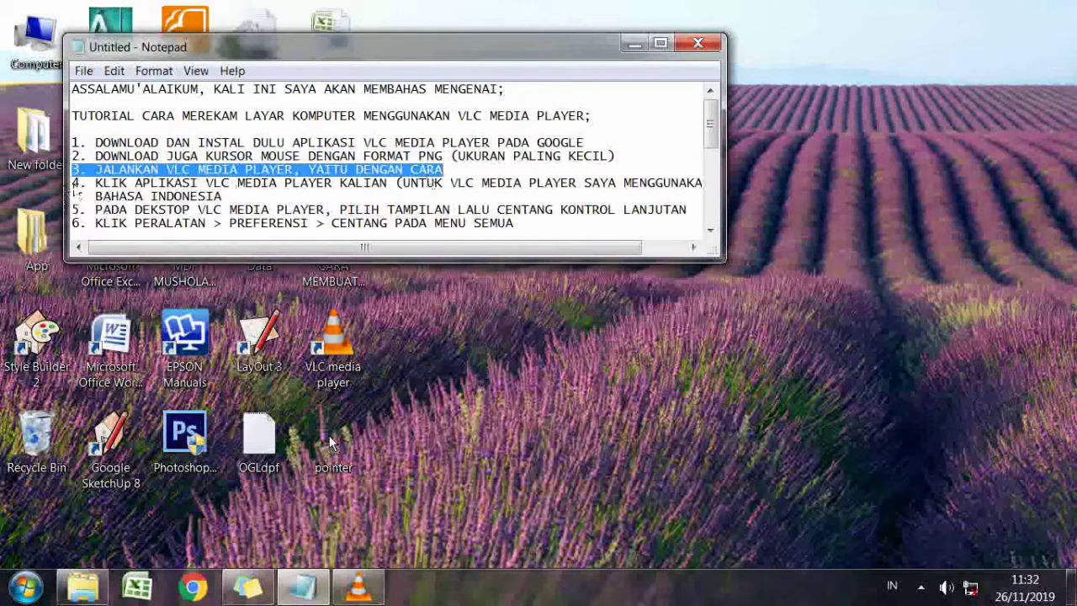
left_click_drag(73, 184, 488, 198)
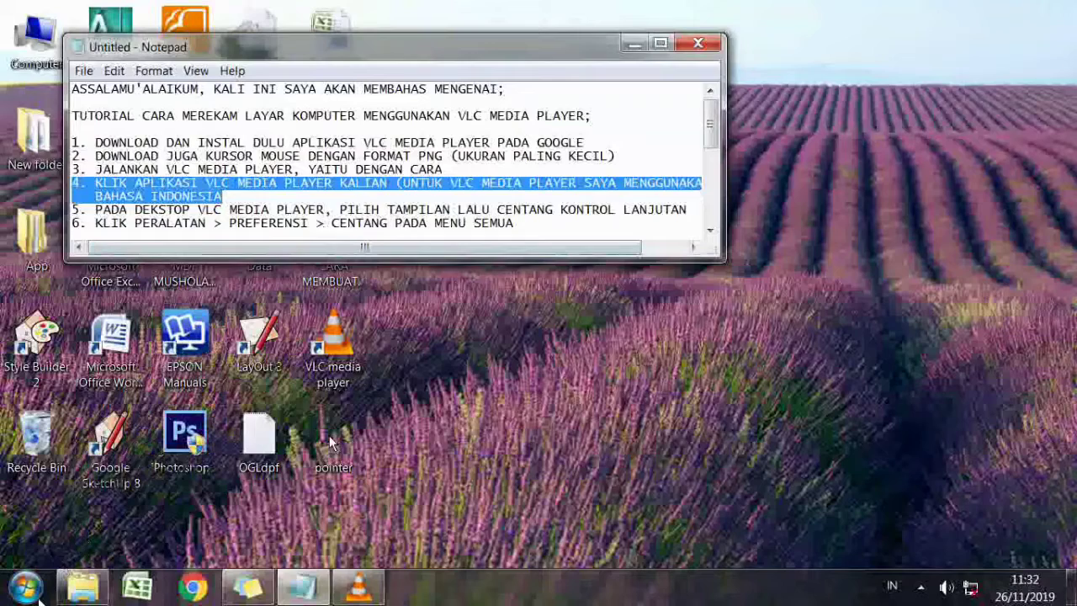
left_click(633, 43)
left_click(25, 586)
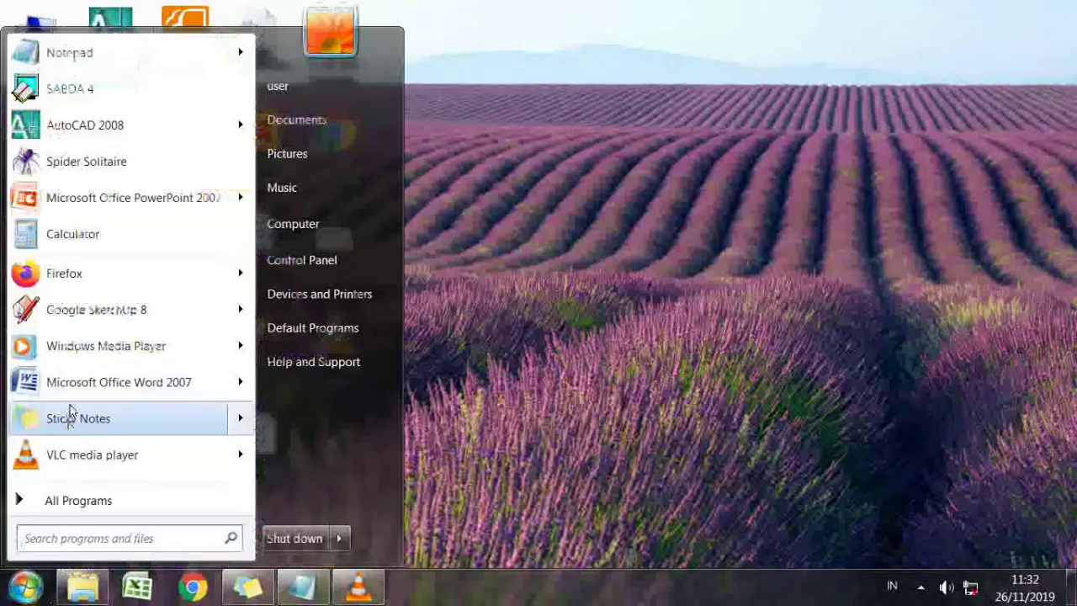
left_click(92, 454)
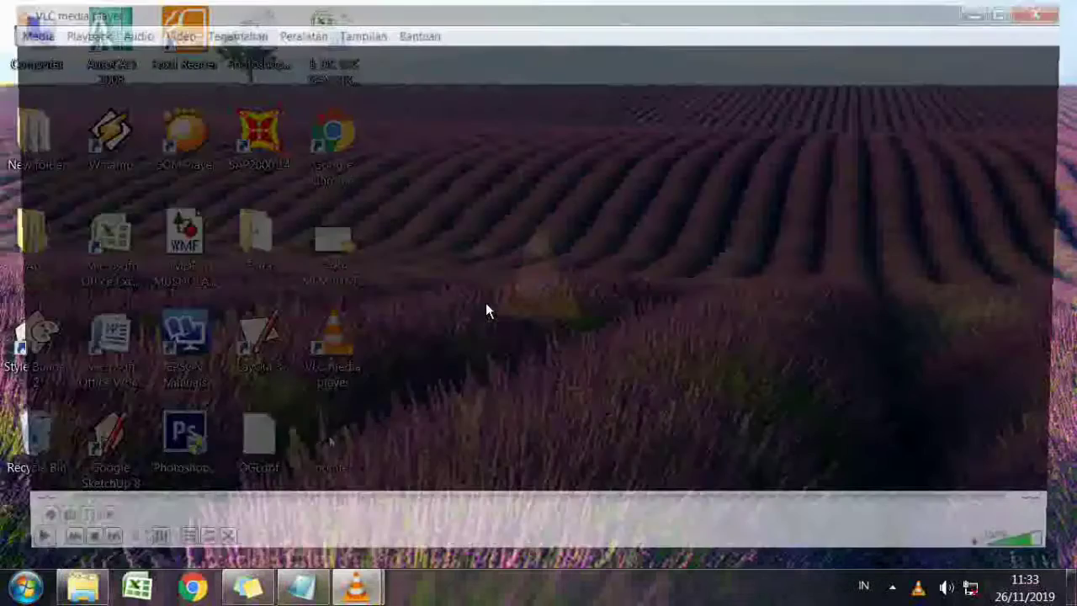
Step: Bring back the Notepad notes and highlight step 5 about the Kontrol Lanjutan option, then minimize them
left_click(303, 587)
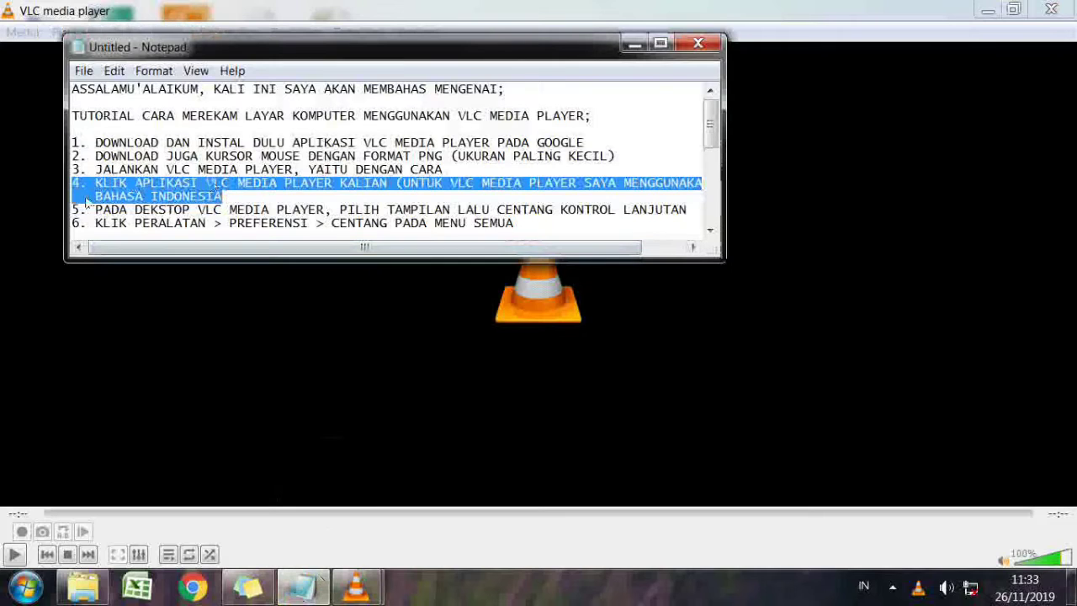
scroll(88, 202, "down", 1)
left_click_drag(74, 172, 683, 183)
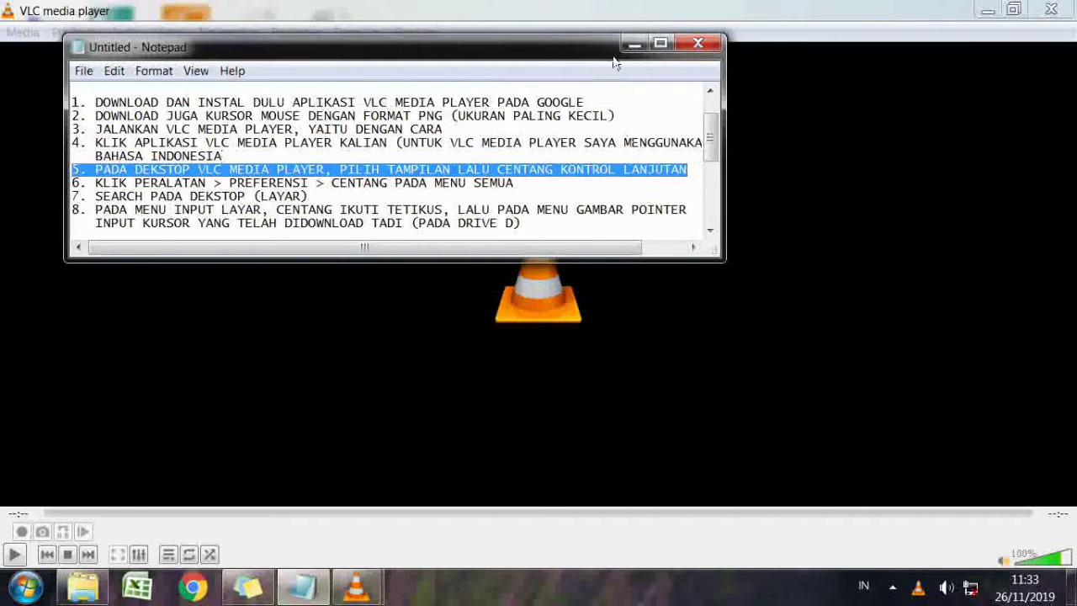
left_click(634, 43)
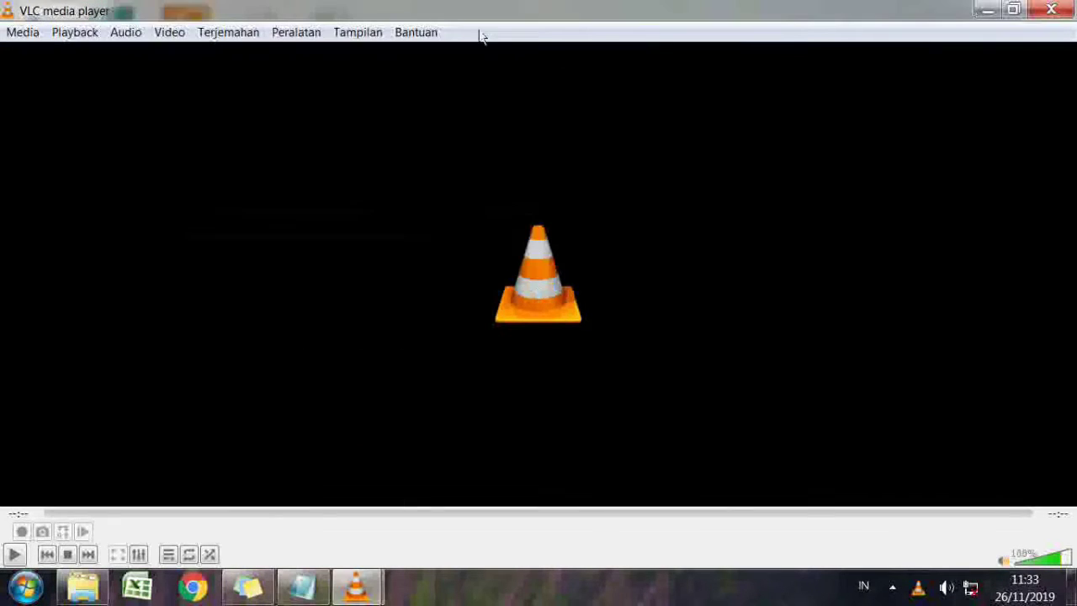
Step: Switch VLC's Kontrol Lanjutan (advanced controls) off and back on
left_click(365, 33)
left_click(361, 164)
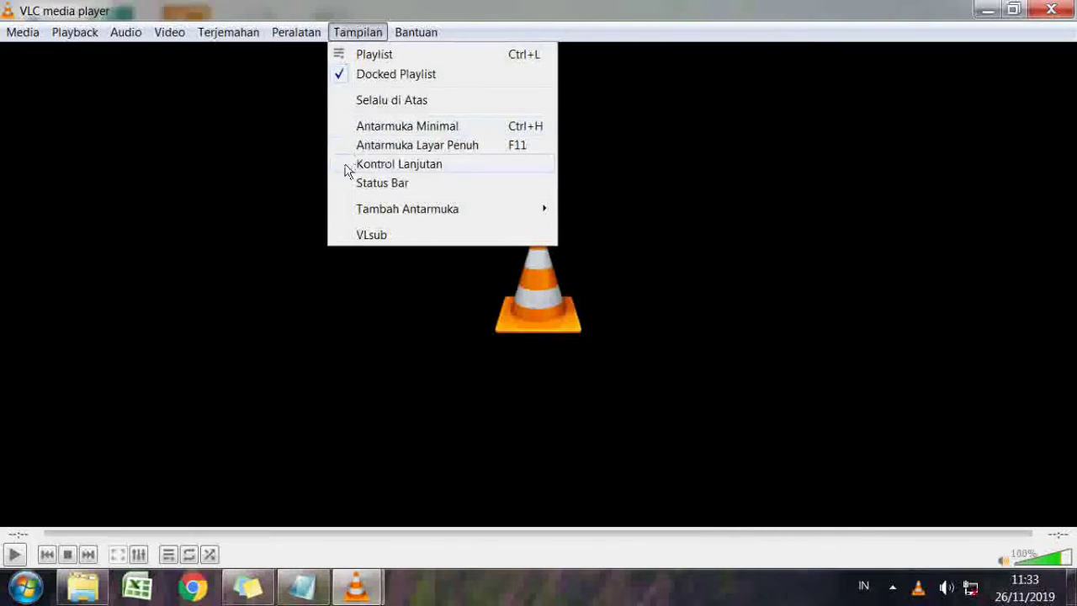
left_click(345, 170)
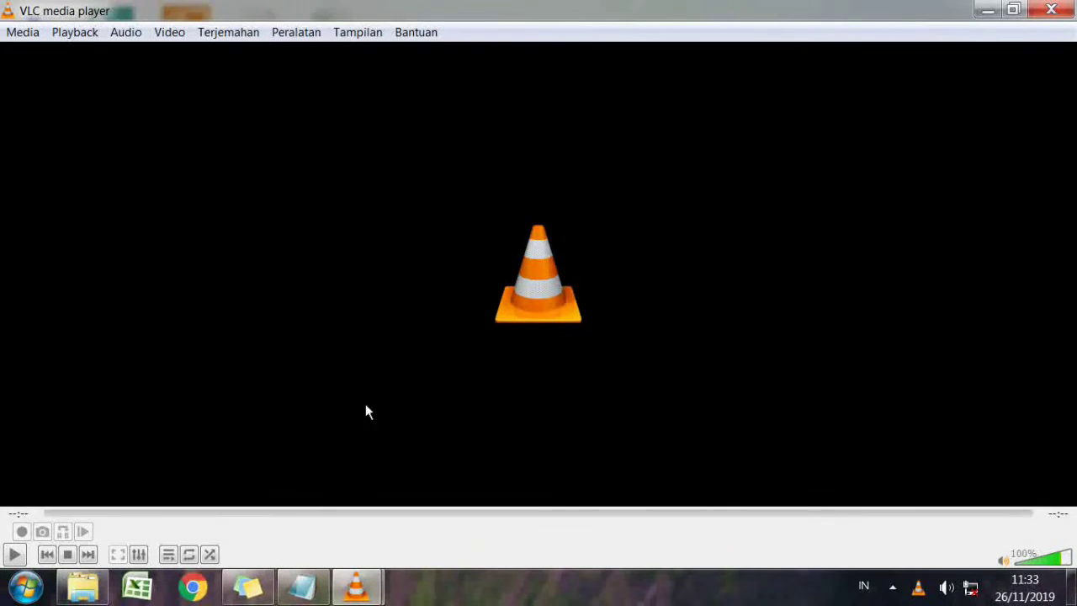
Step: Show the notes again and highlight step 6 about displaying all preferences
left_click(301, 587)
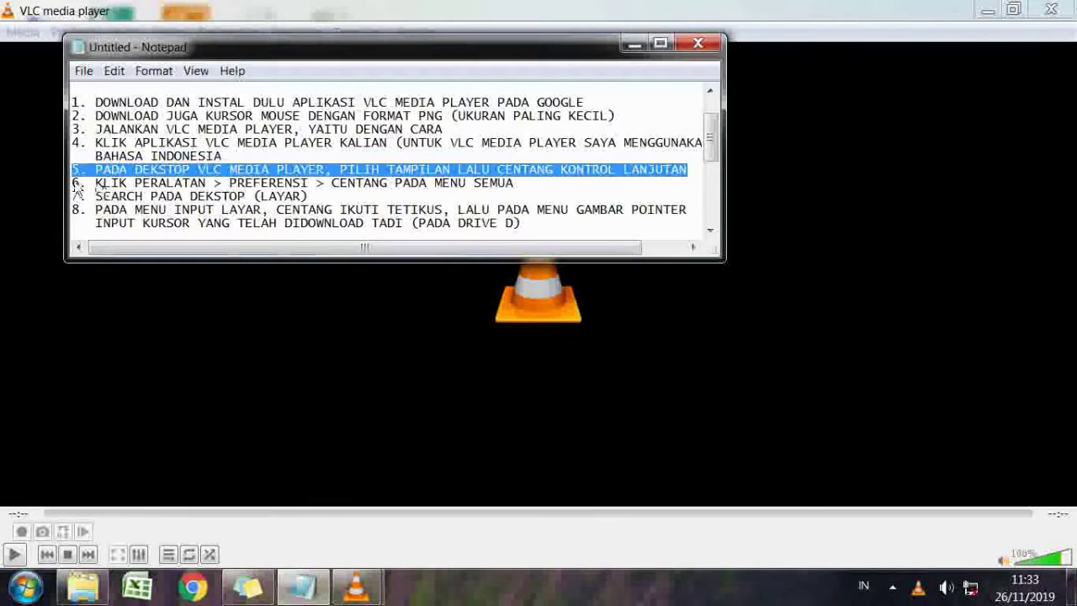
left_click_drag(72, 183, 522, 191)
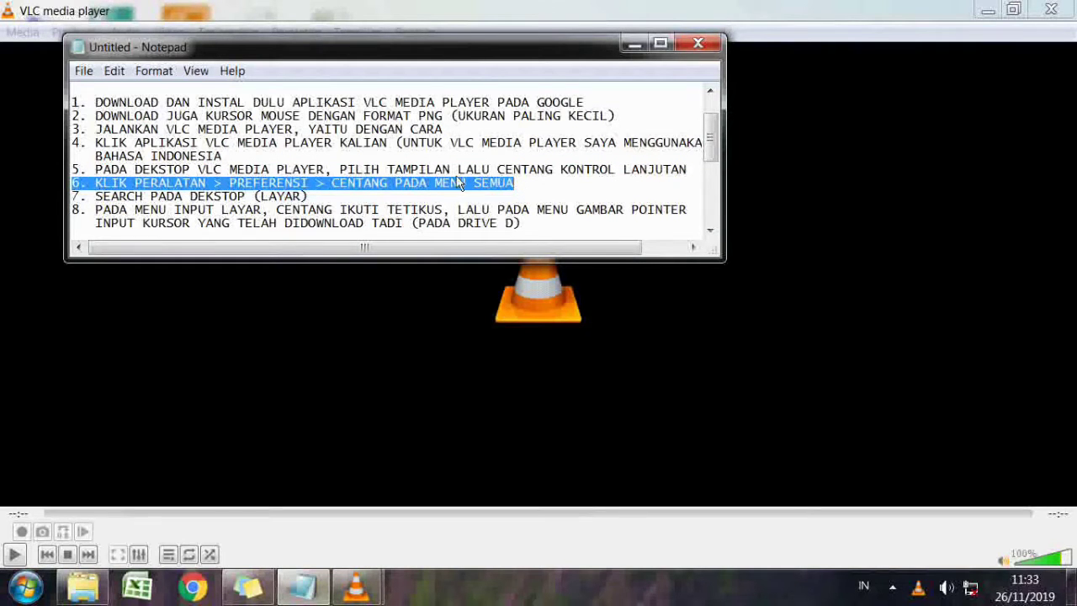
left_click_drag(542, 47, 544, 51)
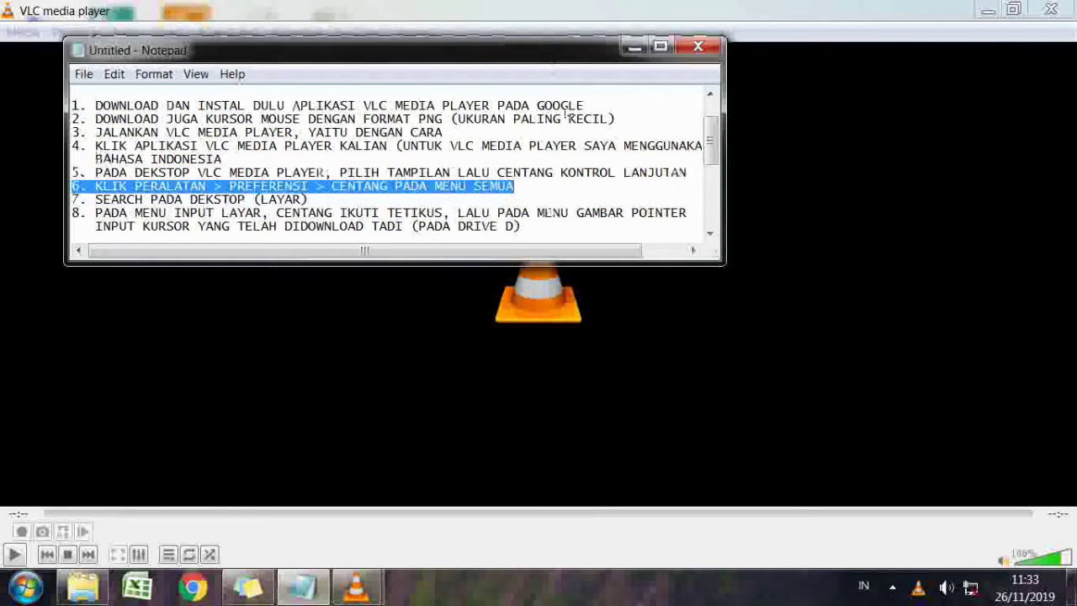
left_click_drag(565, 114, 562, 116)
Step: Open VLC's Preferensi and display all settings with the Semua option
left_click(359, 36)
mouse_move(307, 35)
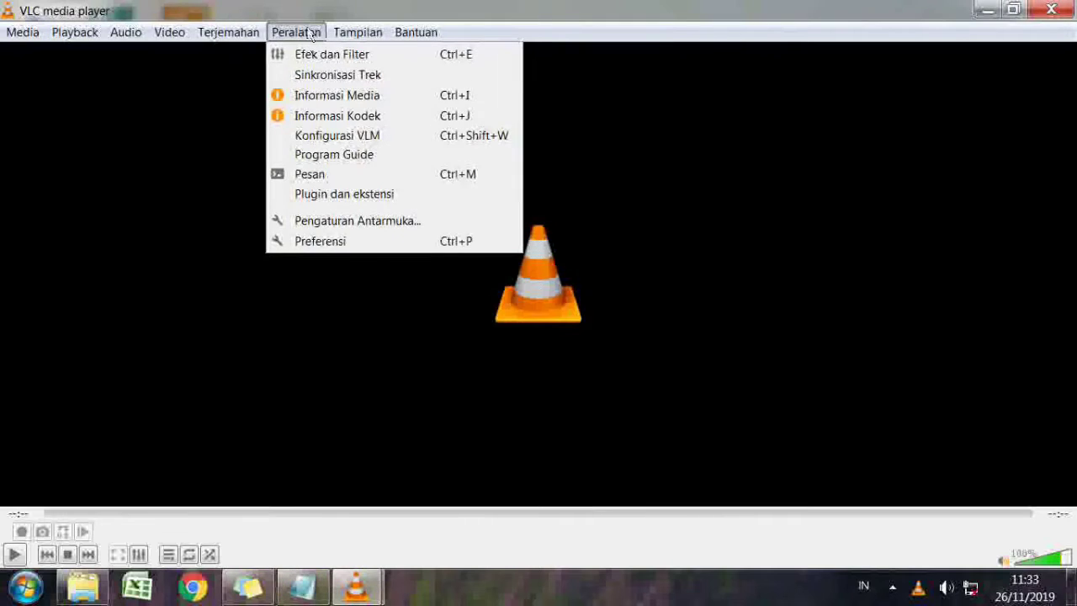
left_click(307, 241)
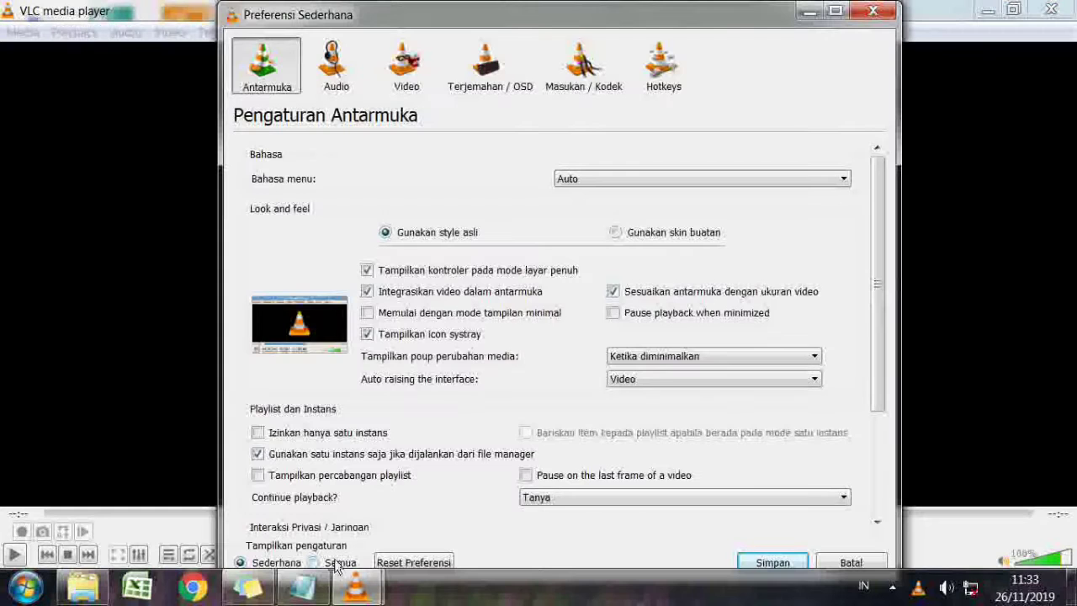
left_click(333, 569)
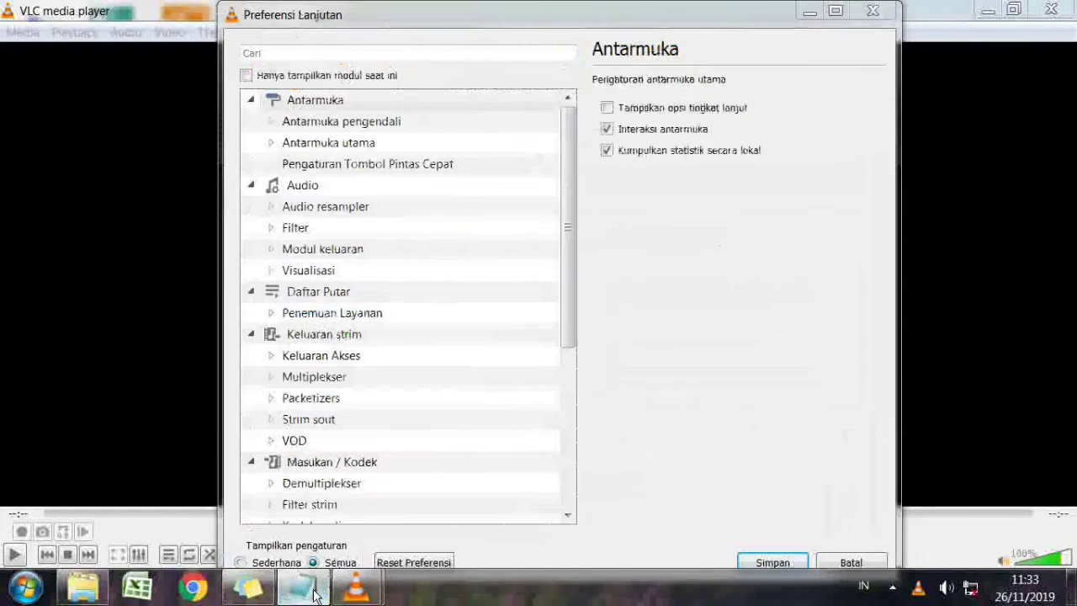
Step: Highlight step 7 in the notes, search the advanced preferences for LAYAR, and open the Layar access module settings
left_click(315, 594)
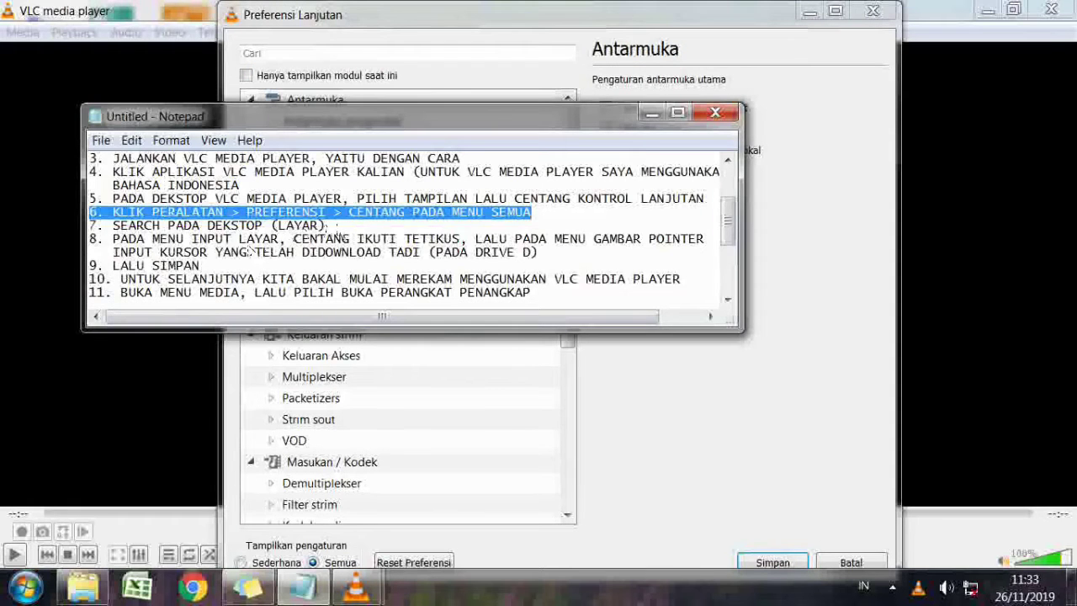
left_click_drag(328, 226, 84, 227)
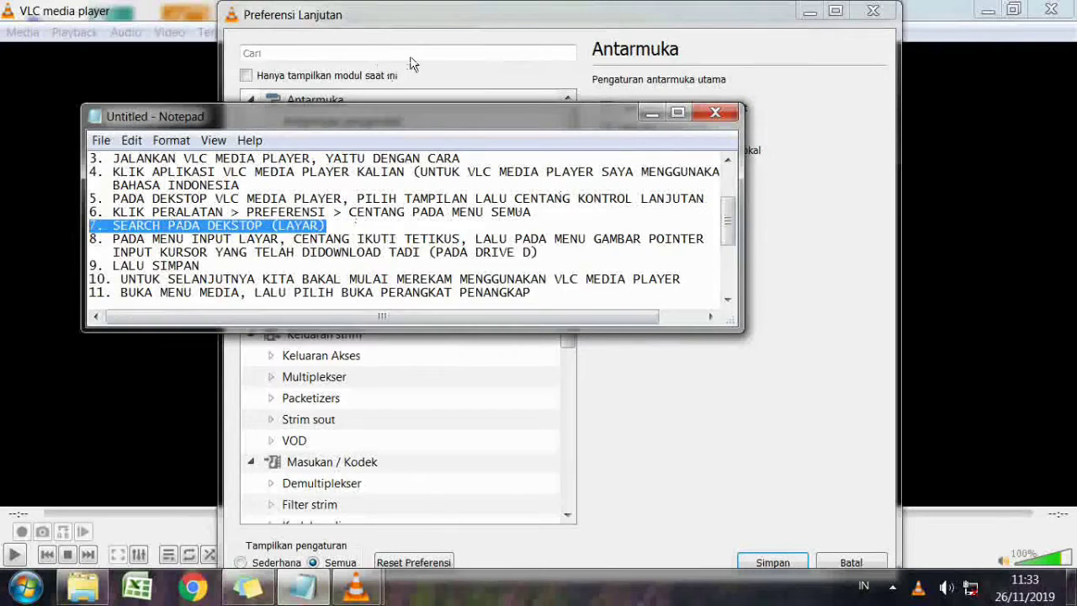
left_click(384, 55)
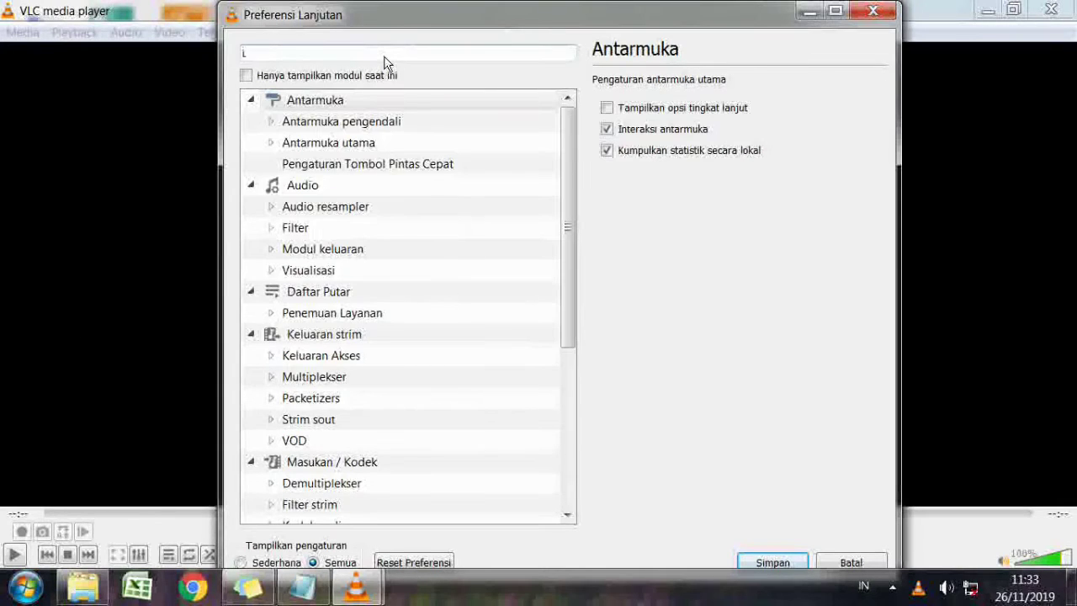
type("LAYAR")
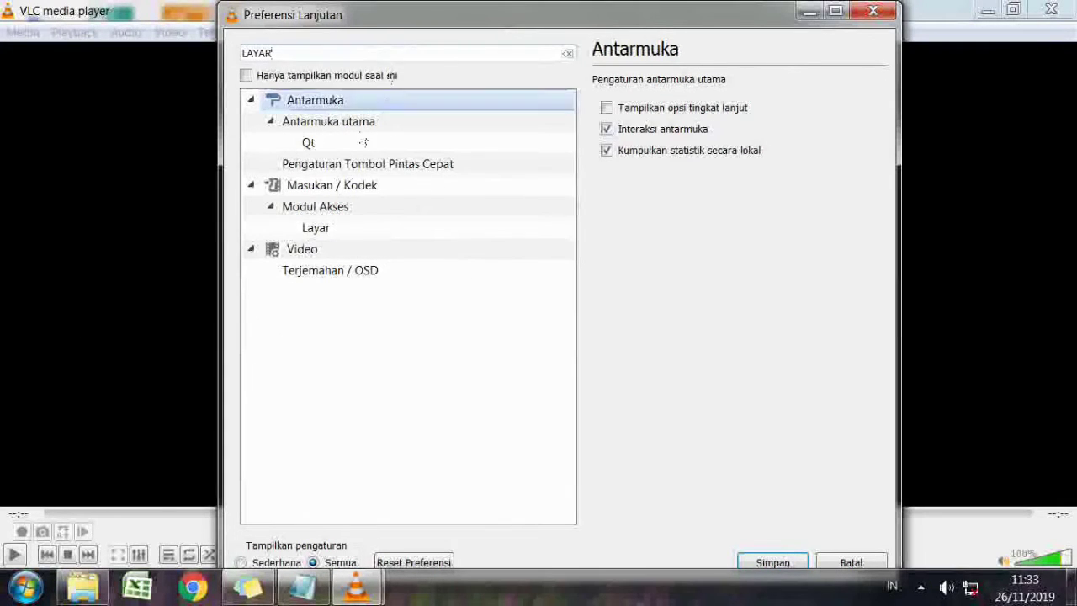
left_click(322, 240)
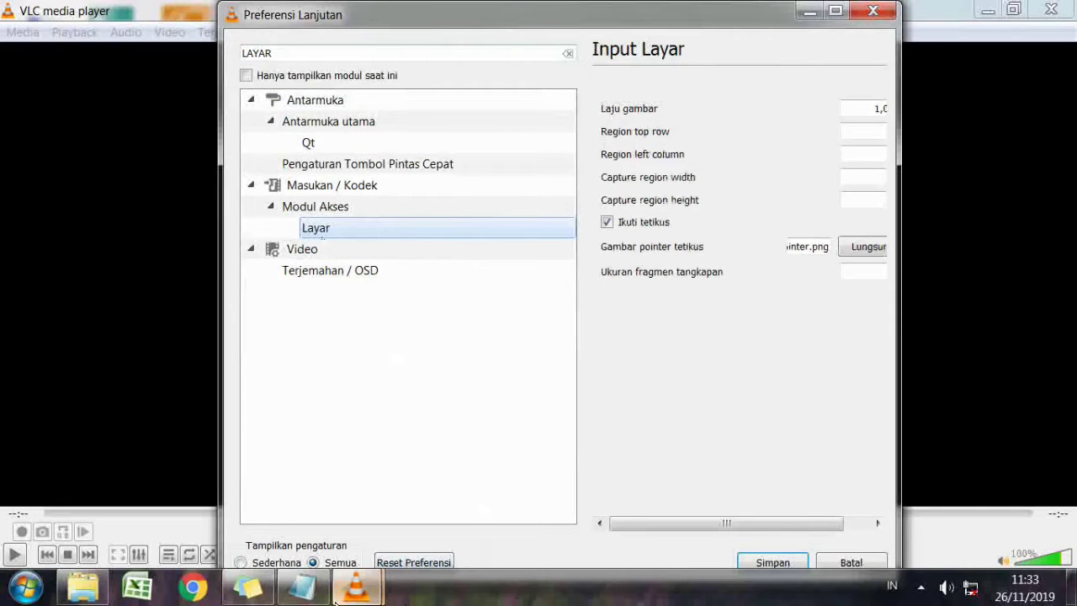
Step: Highlight step 8 in the notes about Ikuti tetikus and the pointer image, then minimize Notepad
left_click(303, 589)
left_click_drag(115, 240, 680, 264)
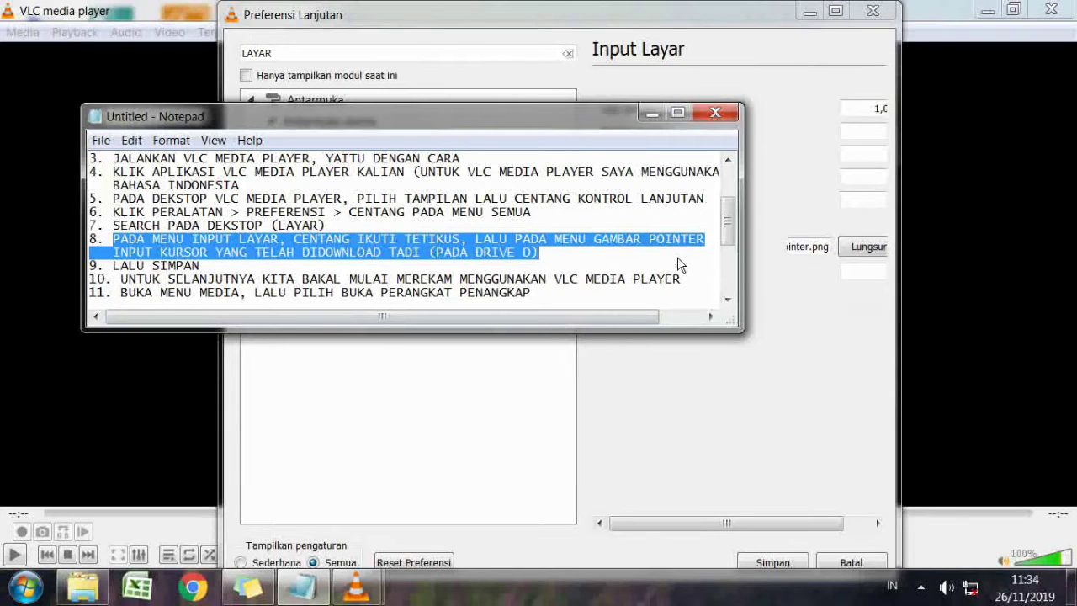
left_click(653, 113)
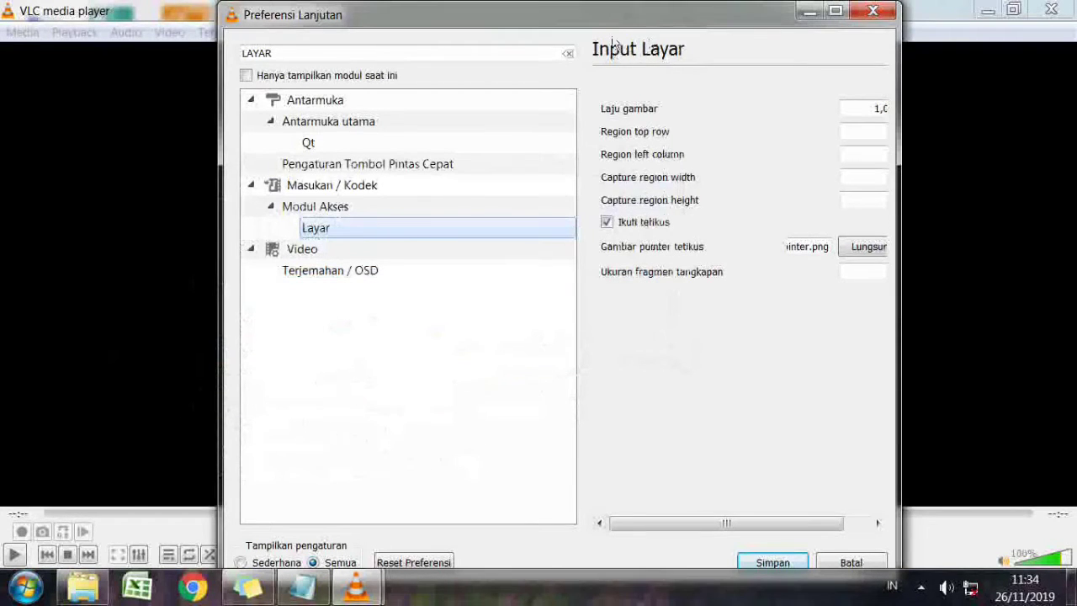
Step: Enable Ikuti tetikus for the screen input, set the mouse pointer image to pointer.PNG from Estimasi (D:), and save the preferences
left_click(612, 226)
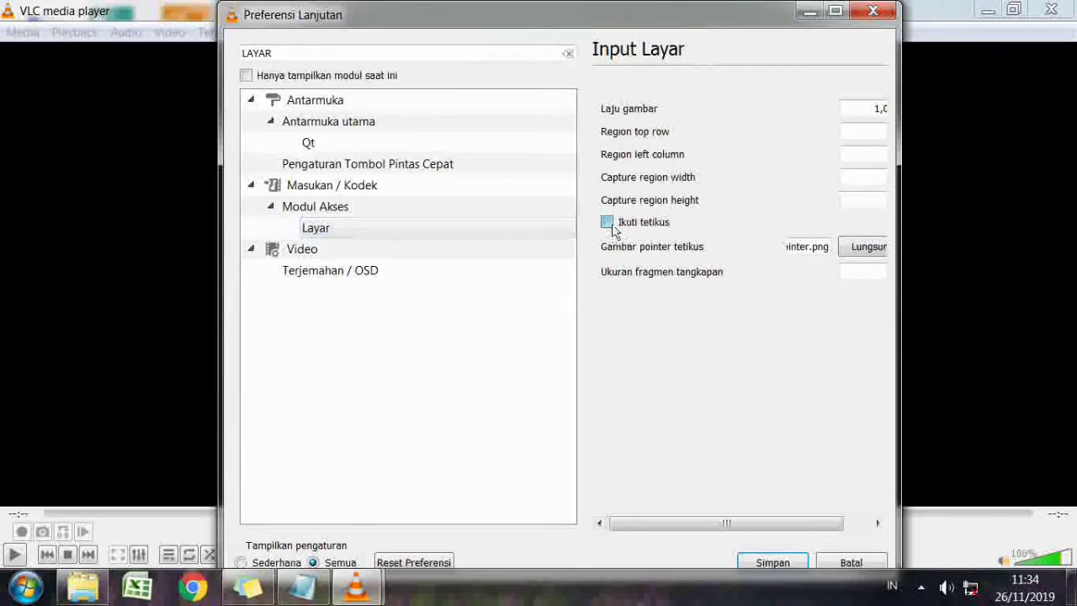
left_click(863, 247)
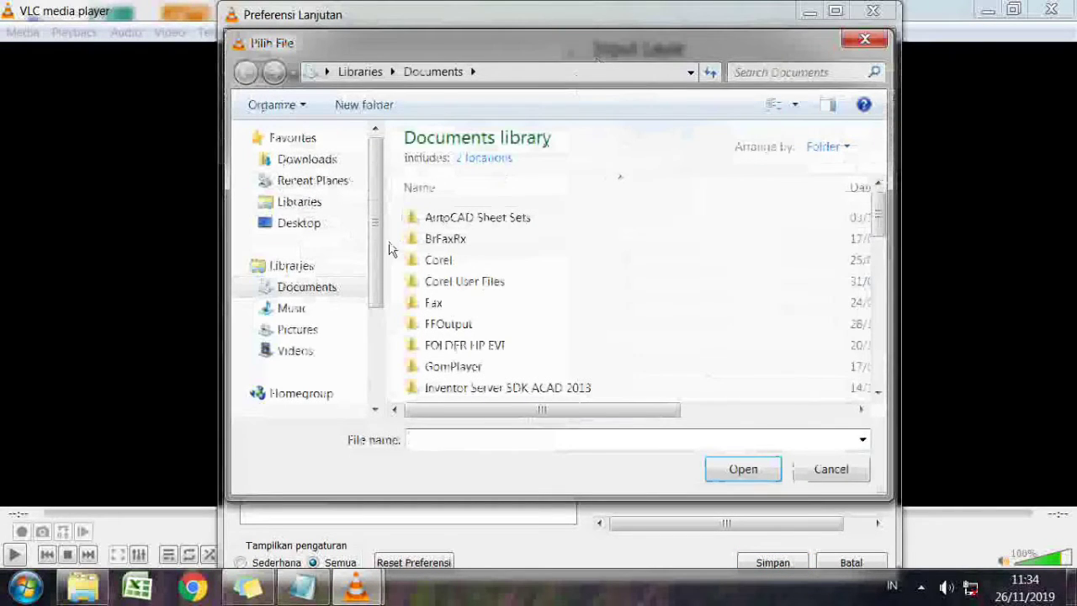
scroll(320, 278, "down", 3)
left_click(310, 322)
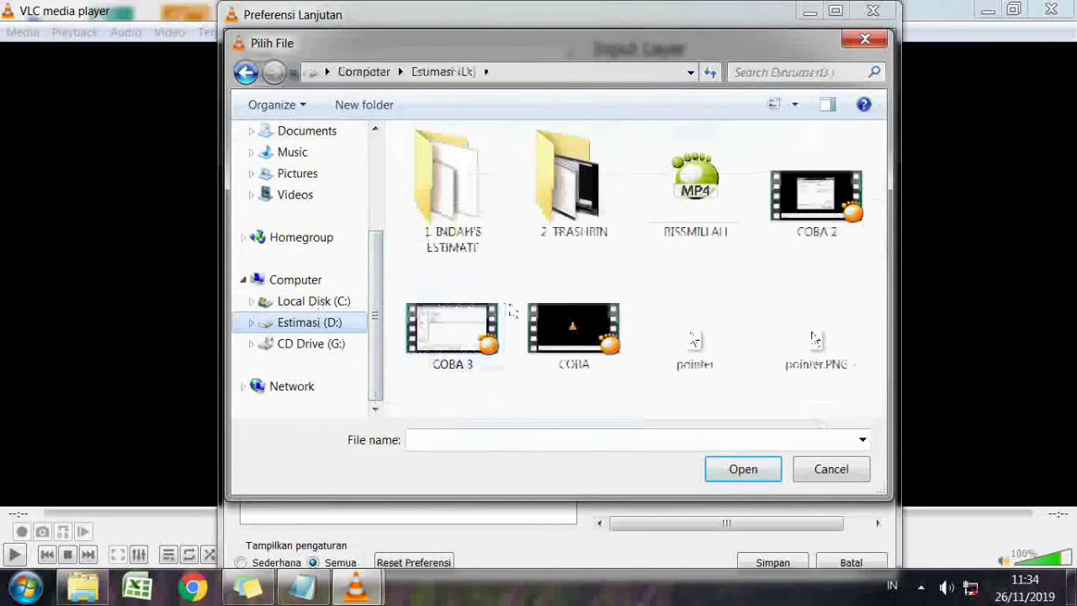
left_click(815, 336)
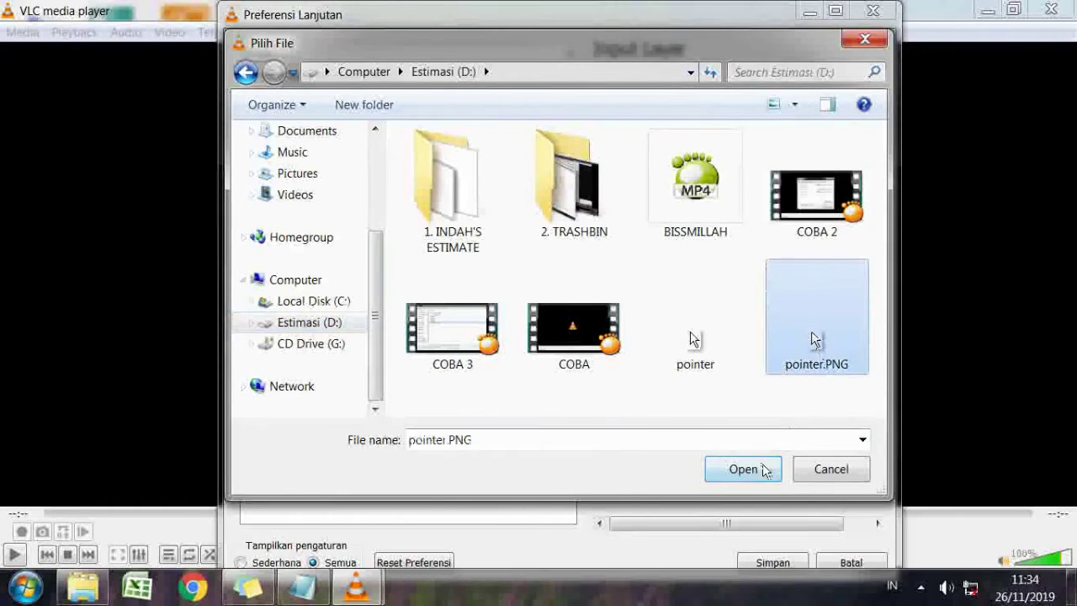
left_click(763, 471)
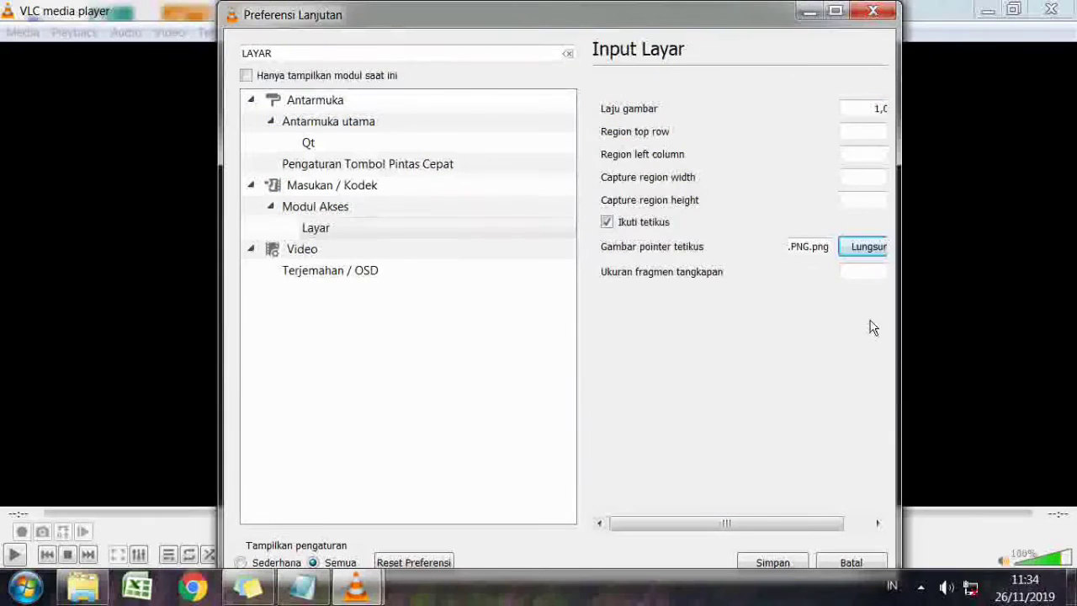
left_click_drag(825, 524, 898, 524)
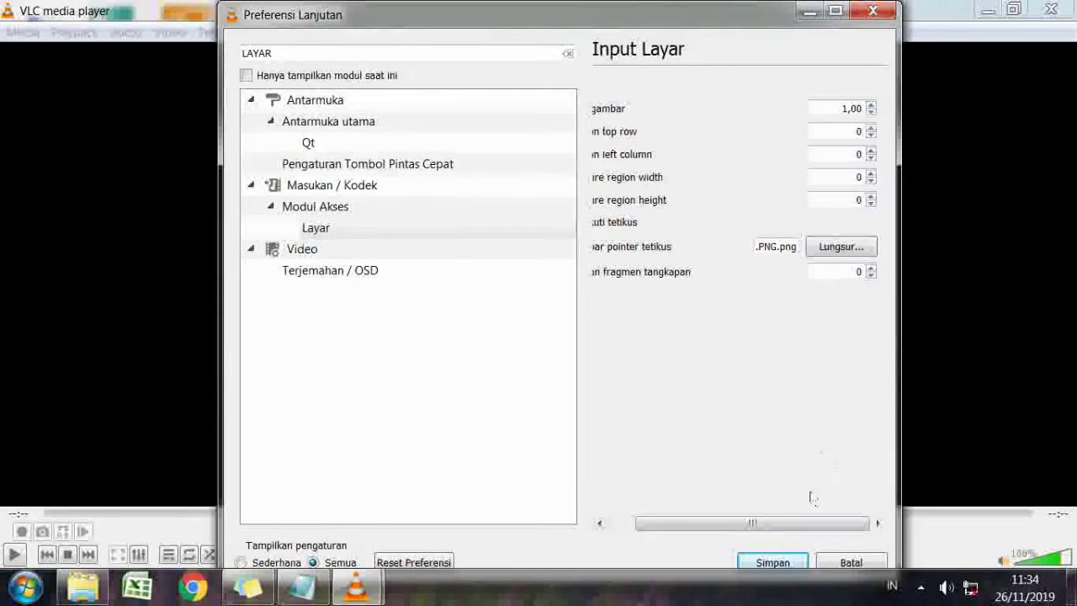
left_click(773, 562)
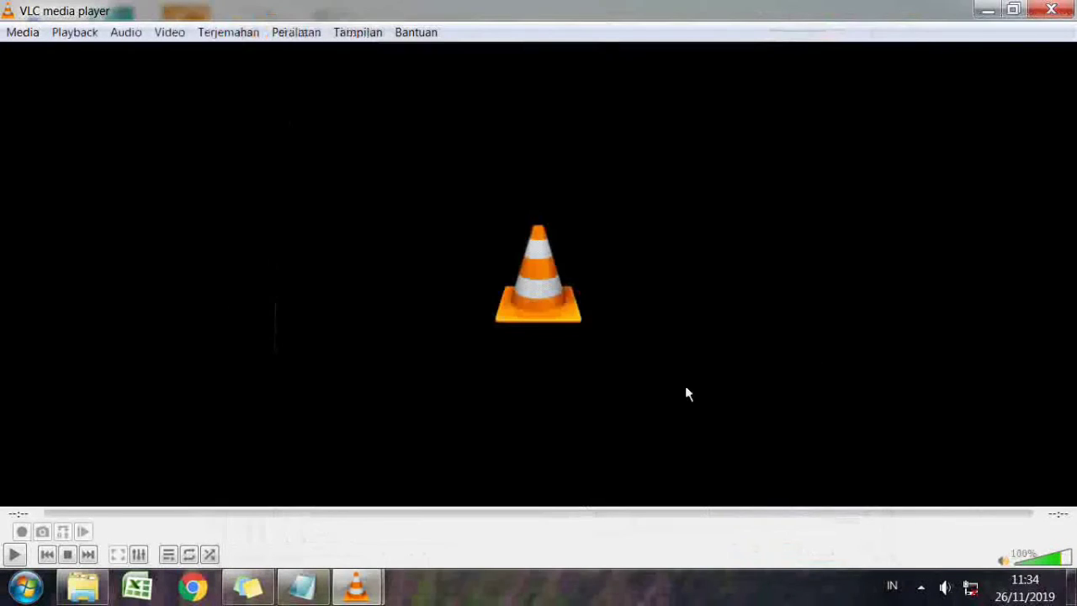
Step: Show the Notepad notes again and highlight step 10 and then step 11 about opening the capture device
mouse_move(303, 587)
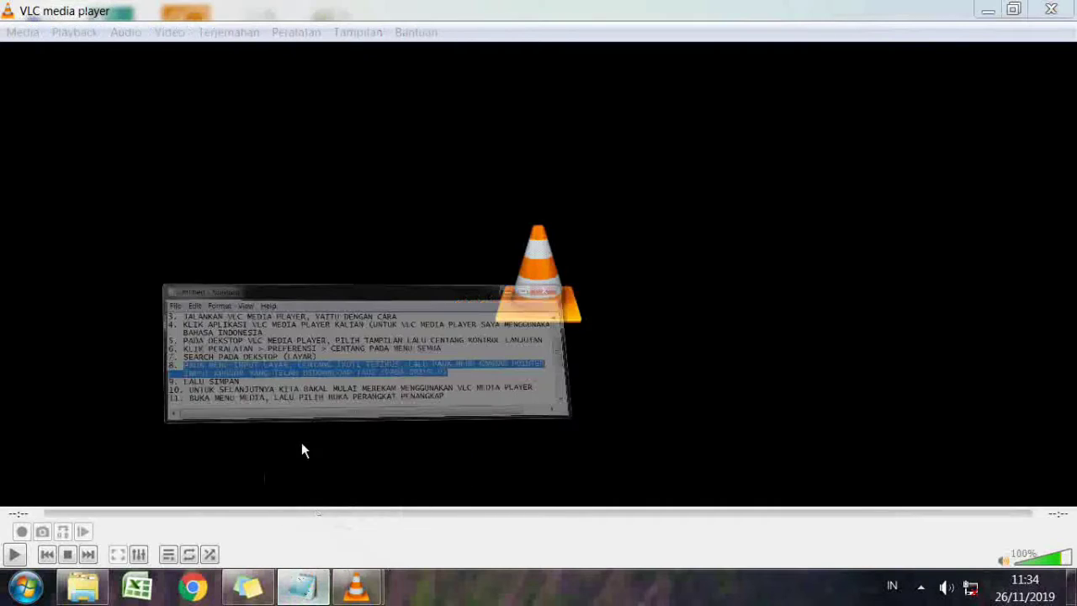
left_click(302, 441)
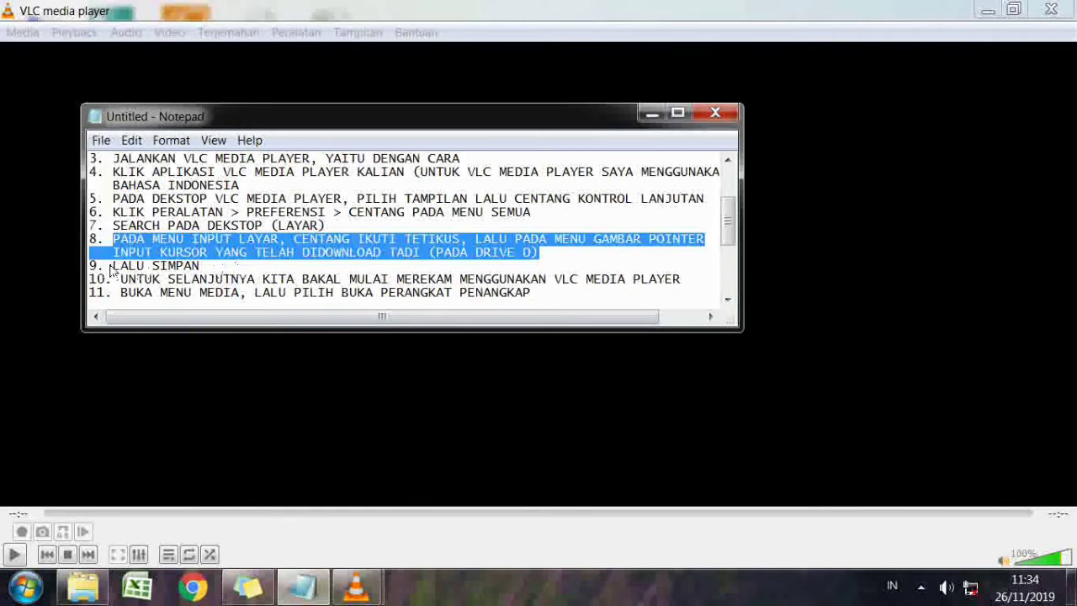
left_click_drag(116, 281, 668, 284)
scroll(548, 255, "down", 2)
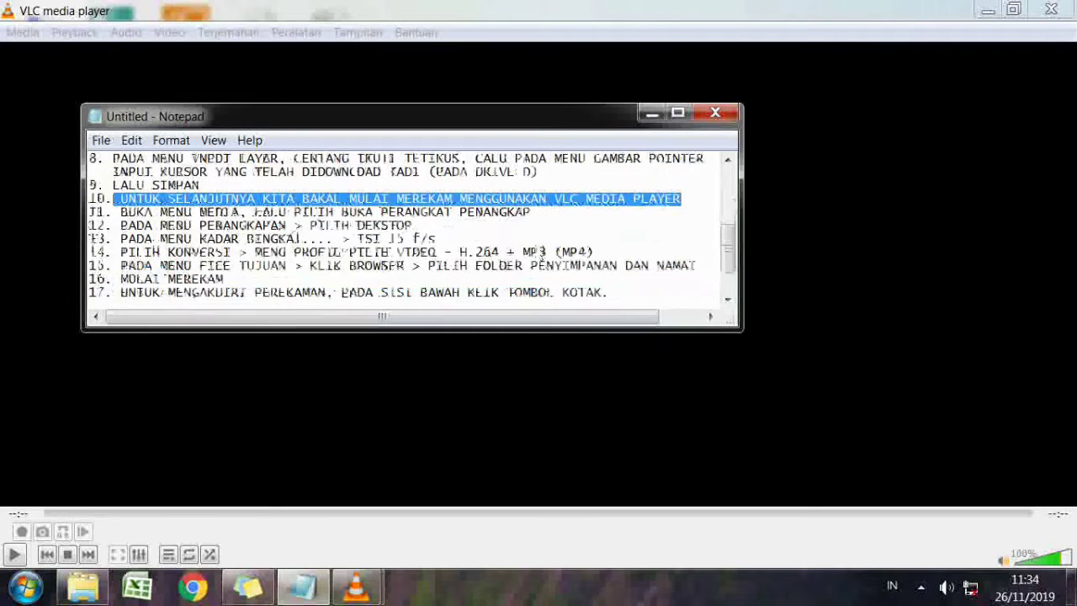
left_click_drag(120, 213, 554, 224)
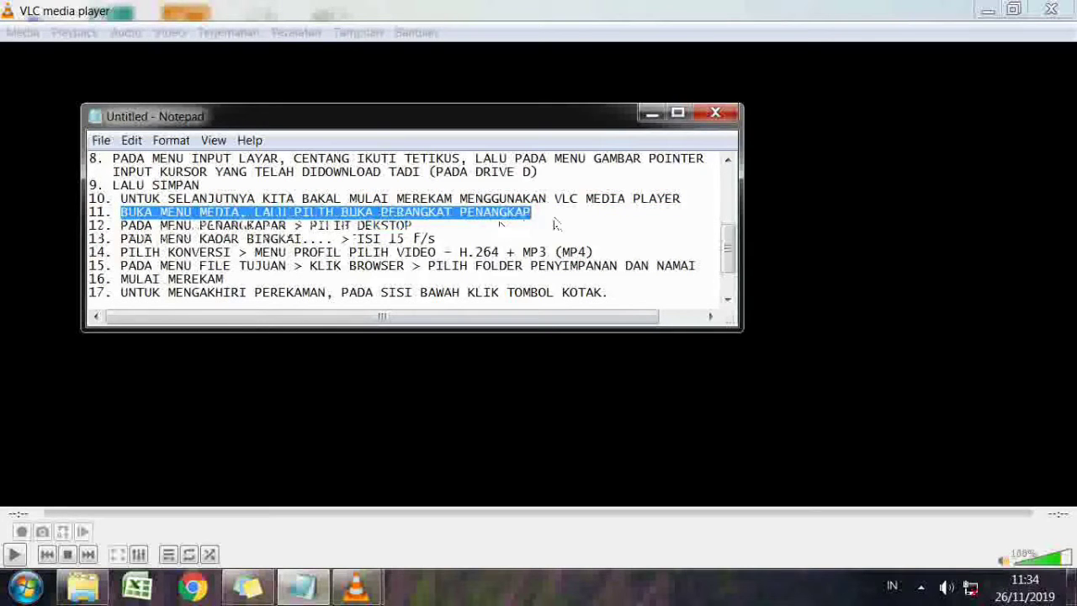
Step: Return to VLC and open the capture device settings with Buka Perangkat Penangkap
left_click(142, 56)
left_click(23, 32)
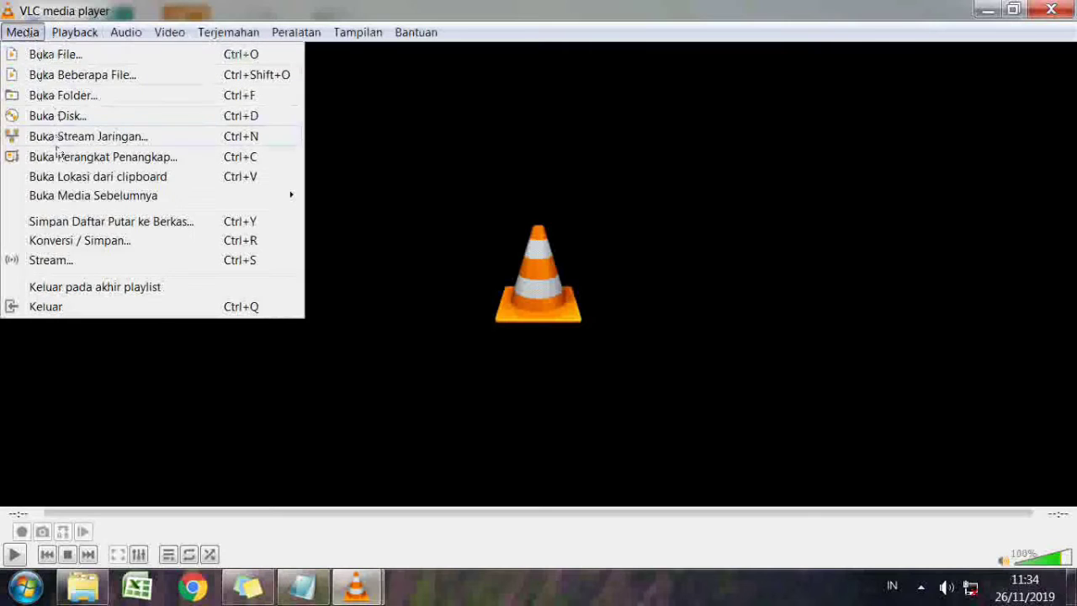
left_click(57, 162)
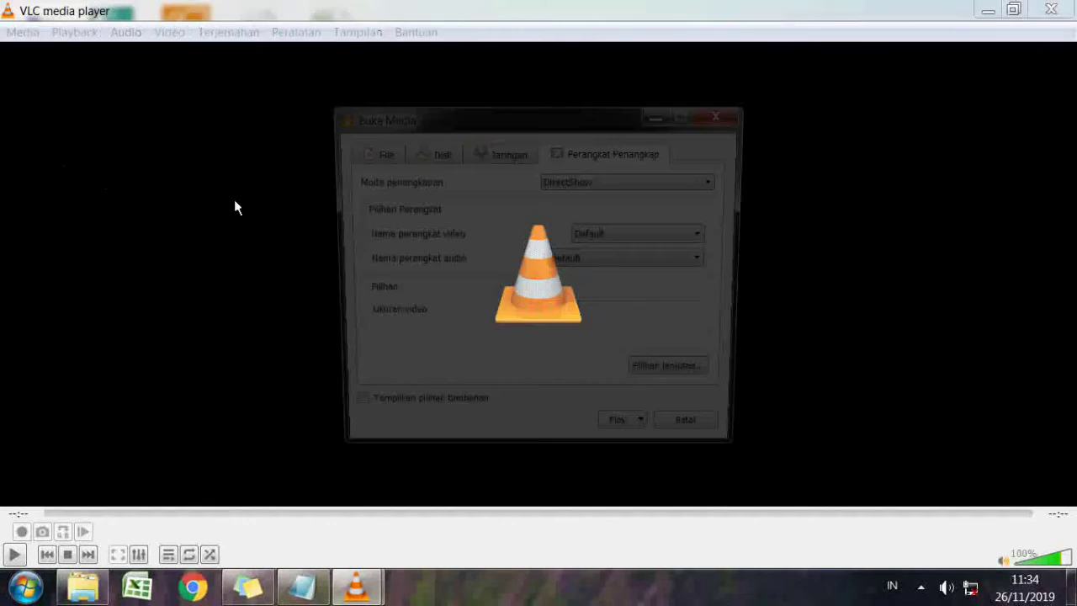
Step: Highlight step 12 in the notes and set the capture mode (Mode penangkapan) to Desktop in VLC
left_click(324, 589)
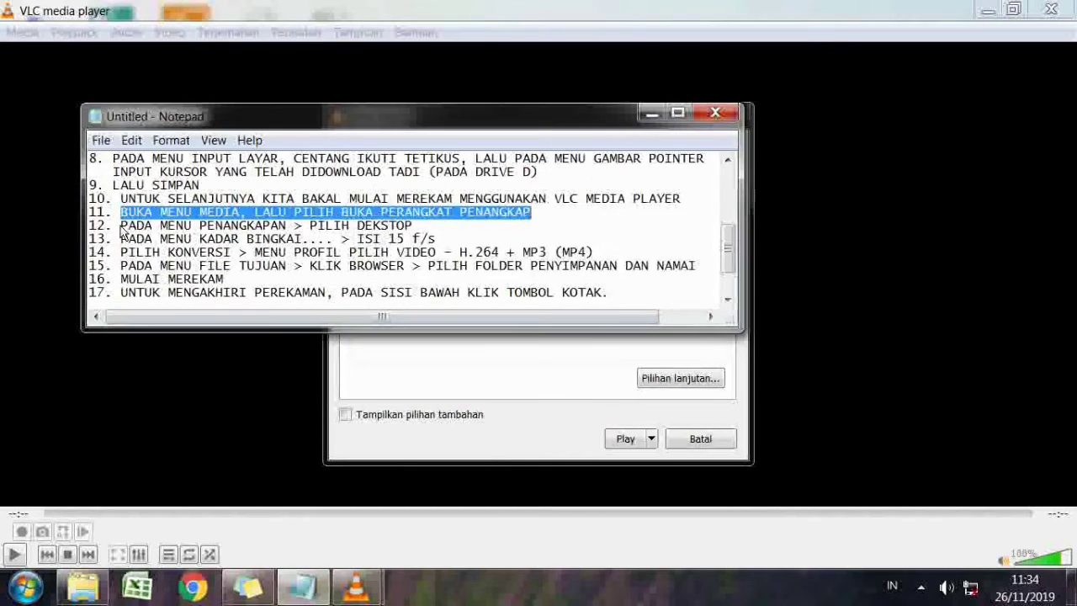
left_click_drag(120, 225, 439, 232)
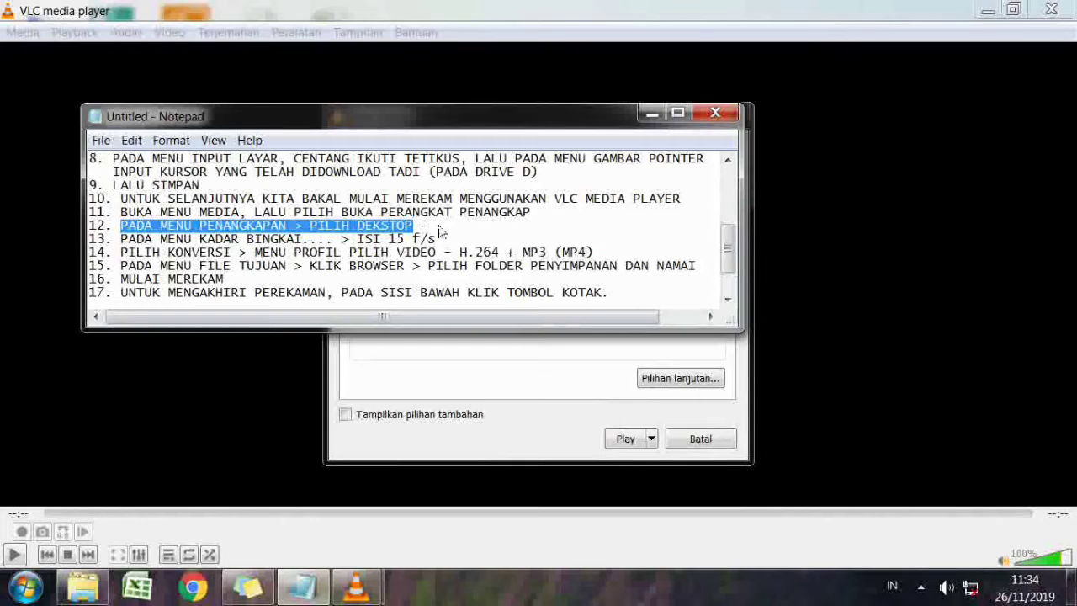
left_click(477, 390)
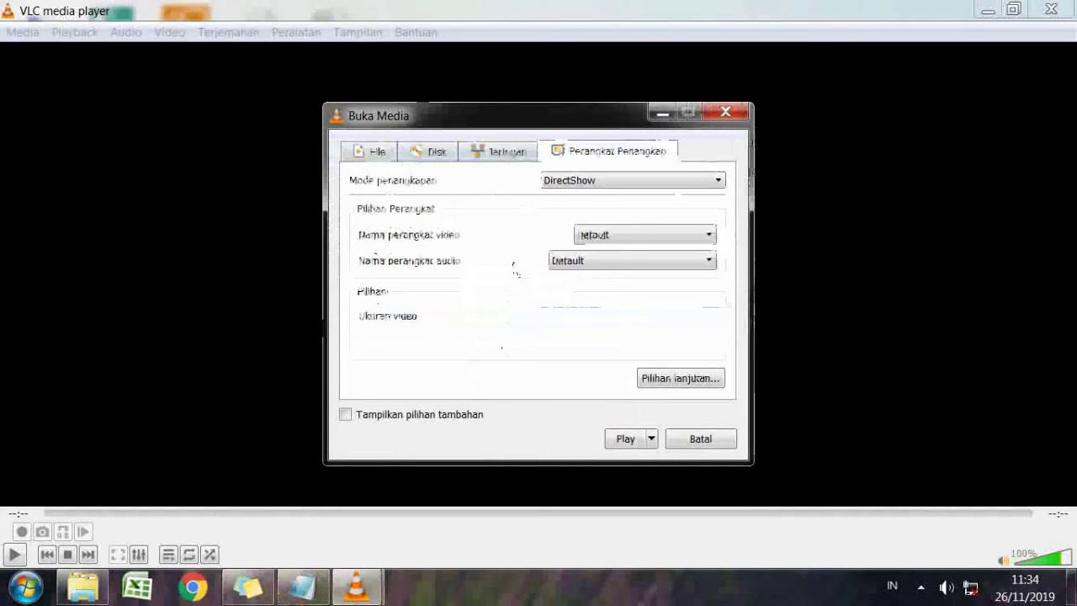
left_click(562, 179)
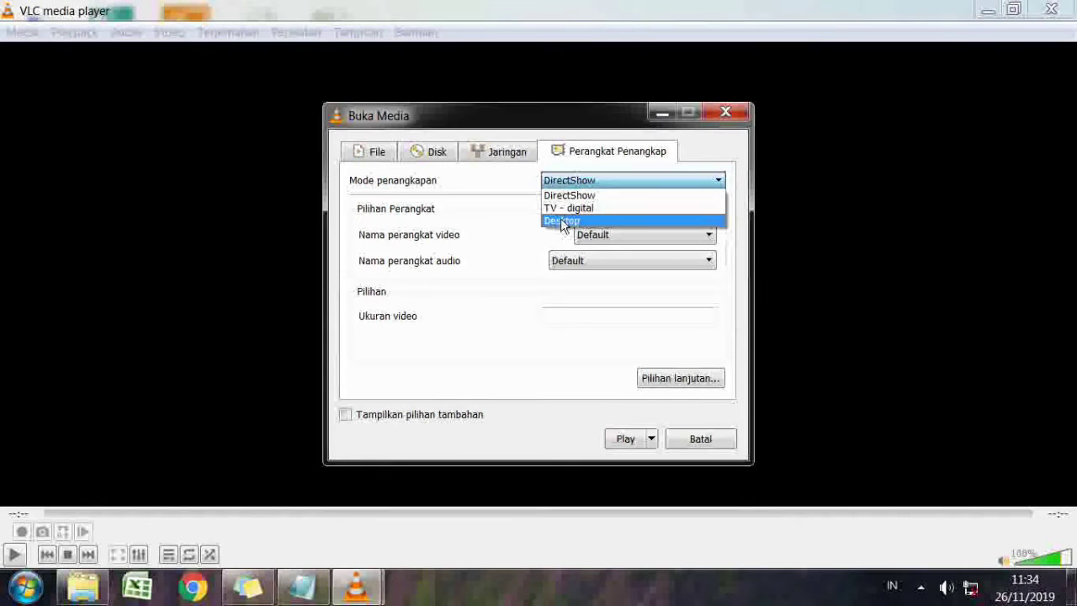
left_click(561, 219)
Step: Highlight step 13 in the notes, minimize Notepad, and set the desired capture frame rate to 15,00 f/s
left_click(300, 600)
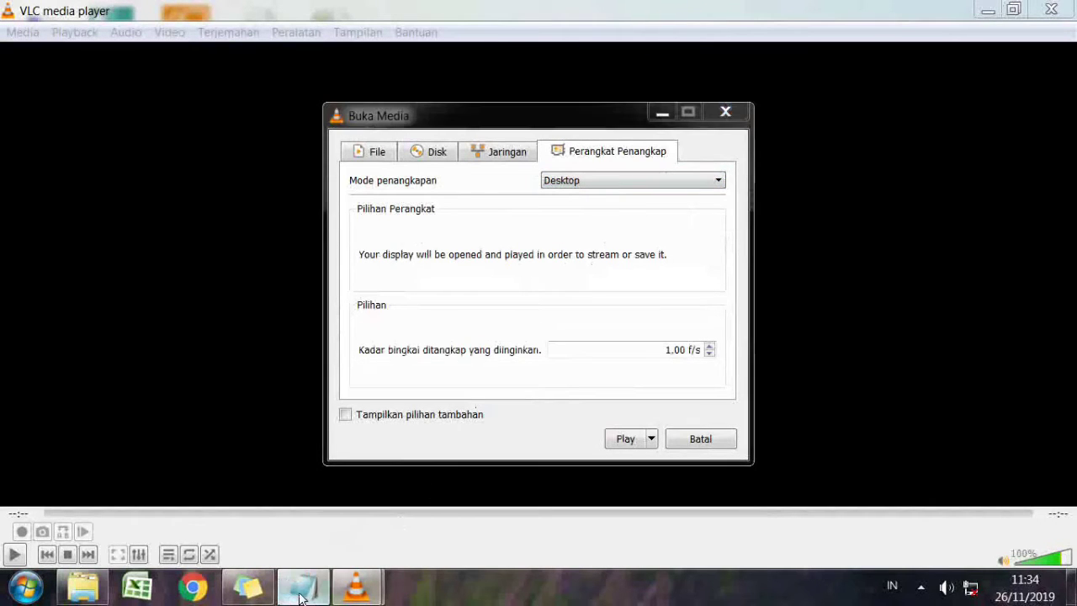
left_click_drag(121, 244, 437, 241)
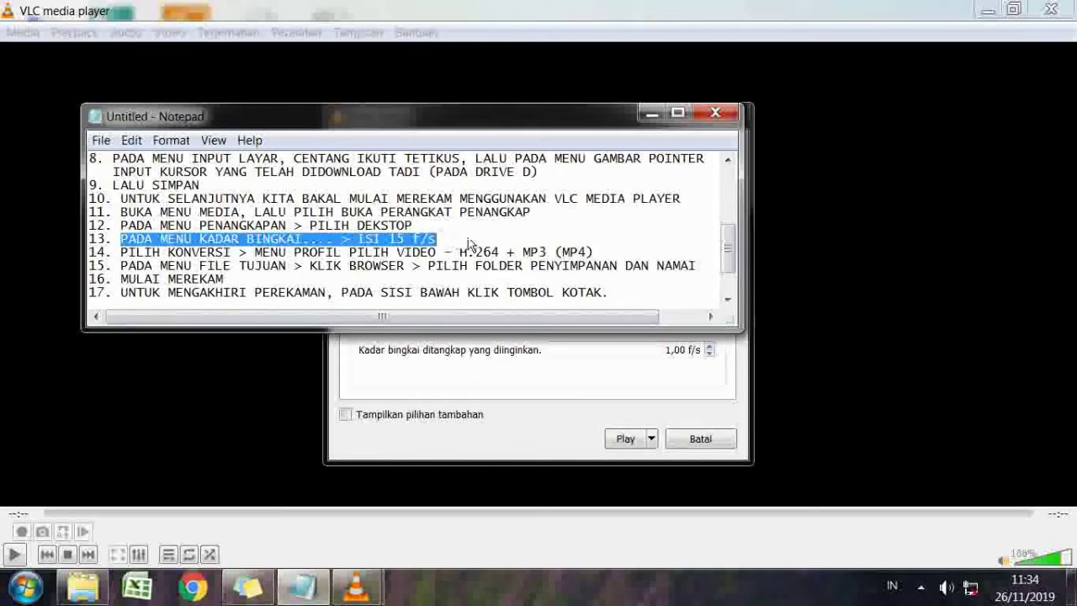
left_click(677, 113)
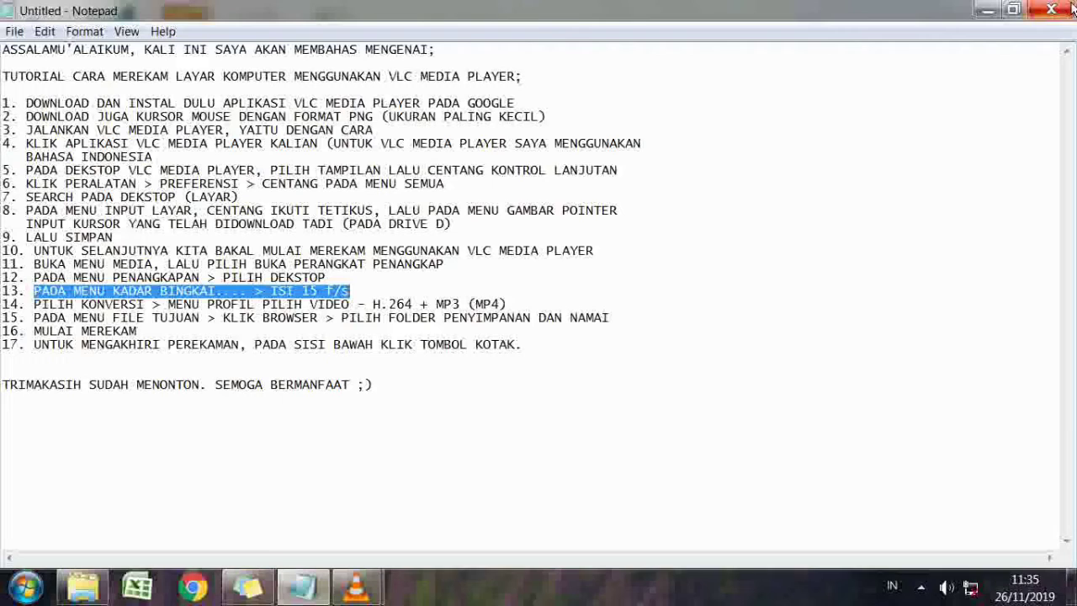
left_click(985, 9)
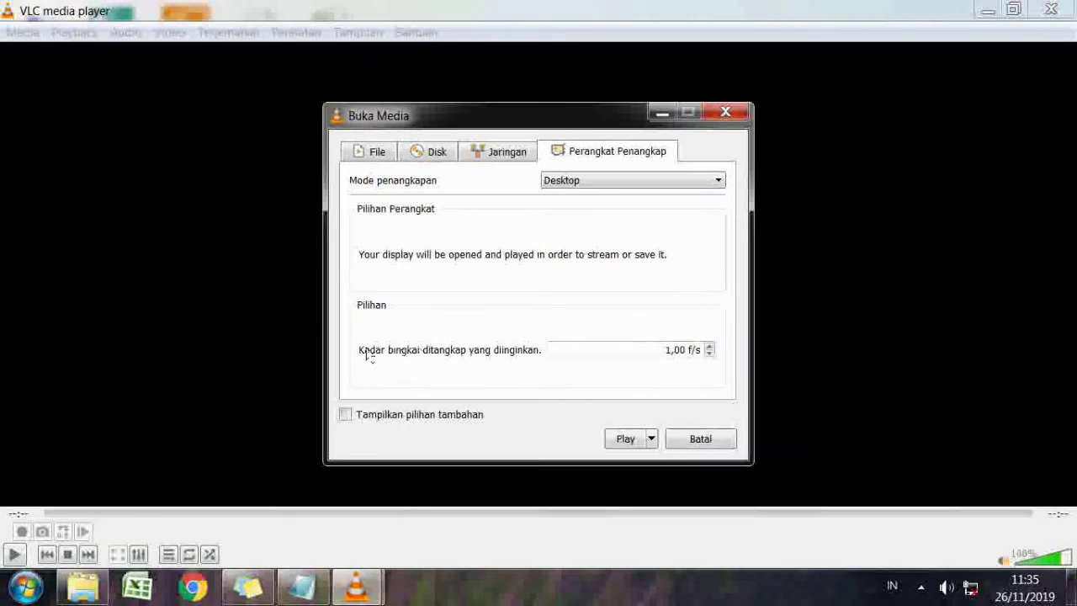
left_click(675, 352)
type("5")
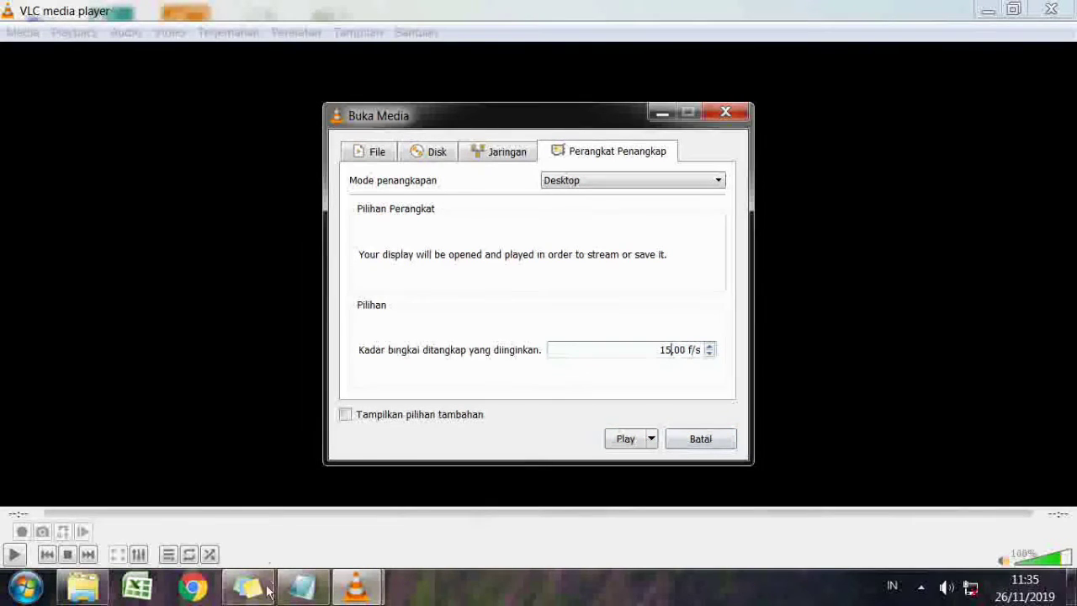
Step: Highlight step 14 in the notes about the conversion profile, restore Notepad's smaller window, and return to the Buka Media dialog
left_click(303, 587)
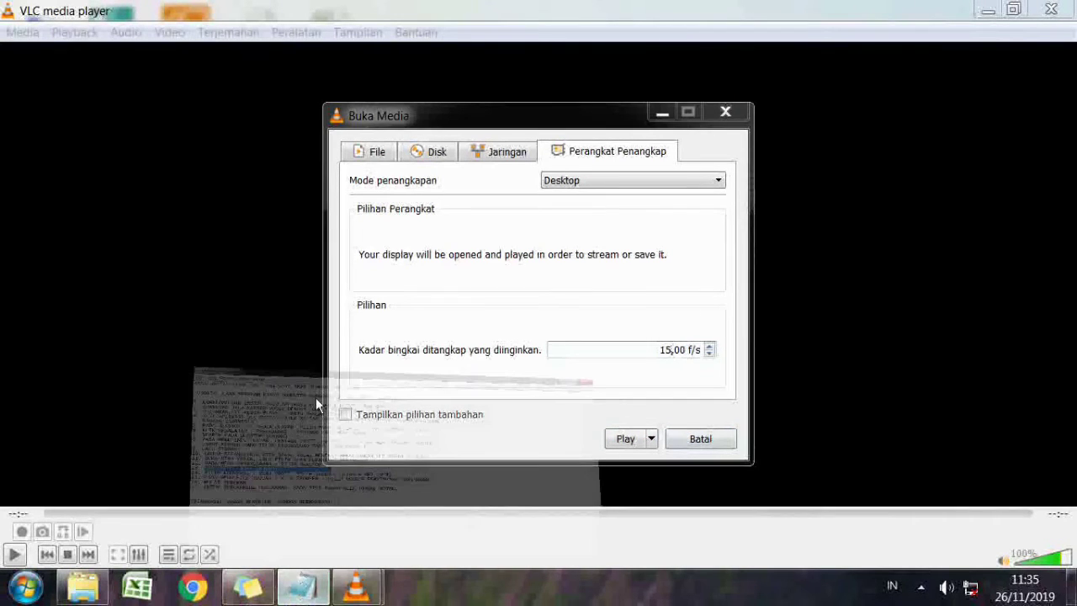
left_click_drag(34, 304, 507, 305)
left_click(1014, 10)
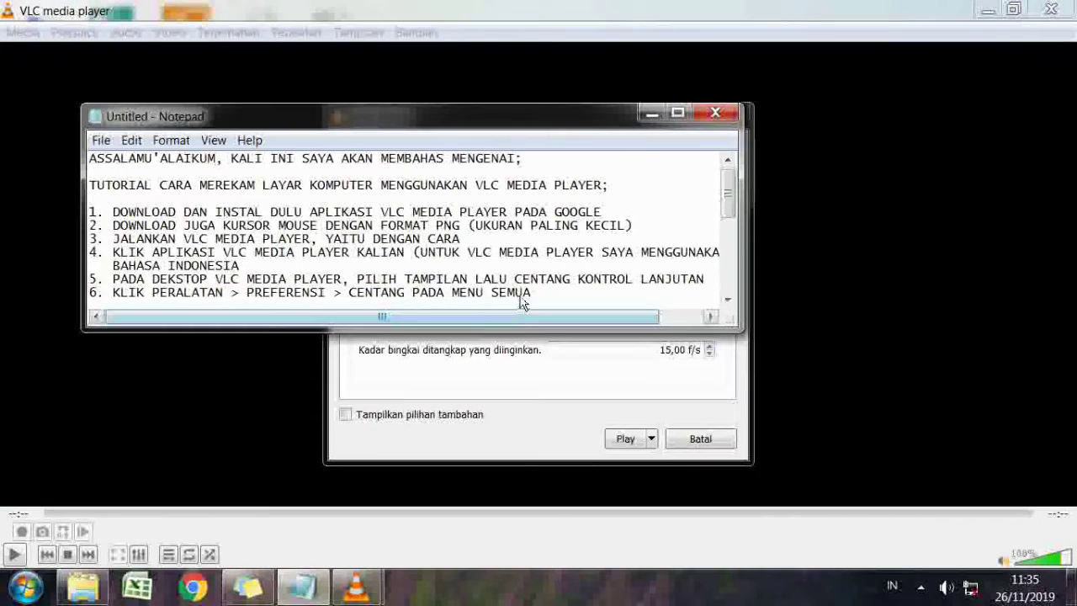
left_click(500, 392)
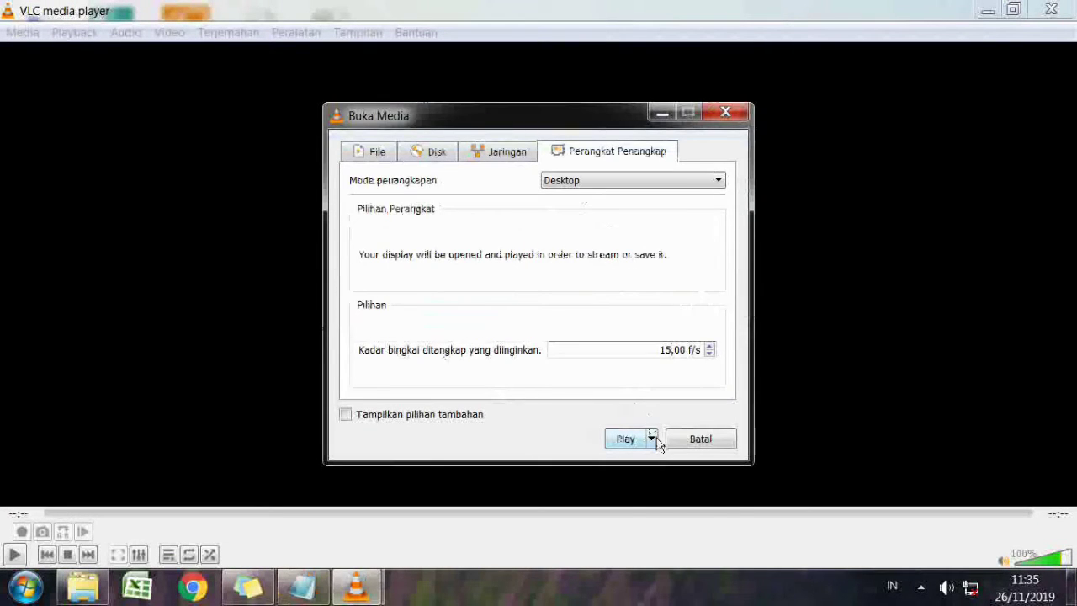
Step: Choose Konversi for the desktop capture and select the profile Video - H.264 + MP3 (MP4)
left_click(652, 438)
left_click(661, 522)
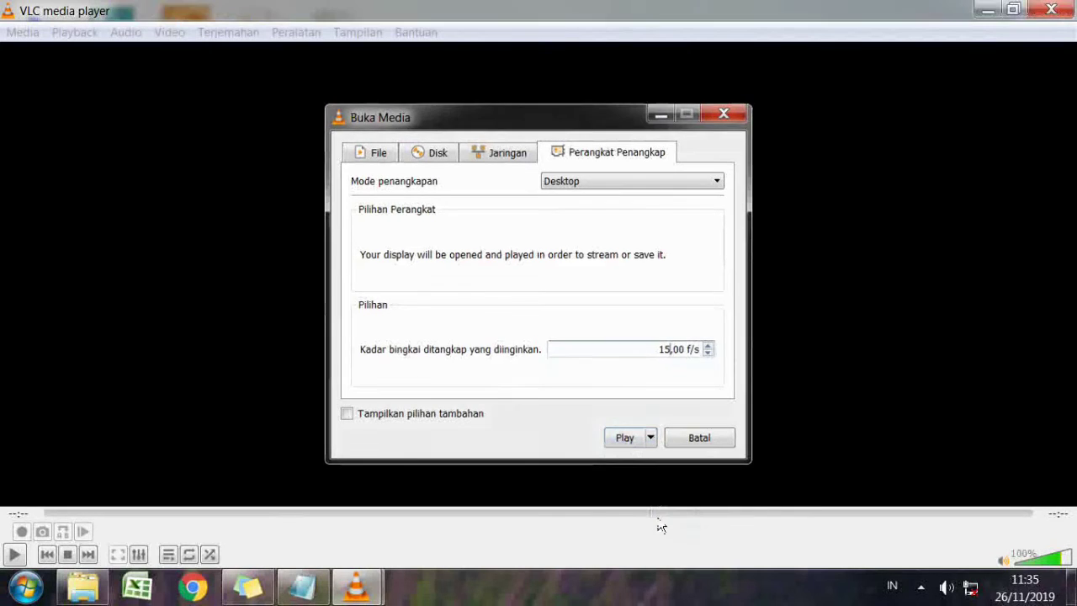
left_click(608, 324)
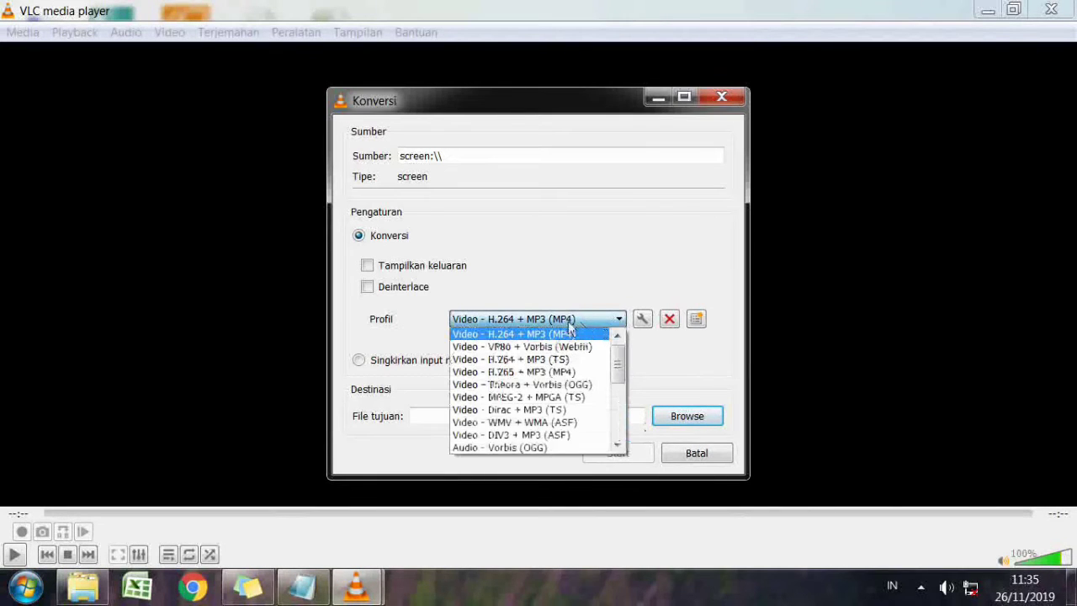
left_click(497, 335)
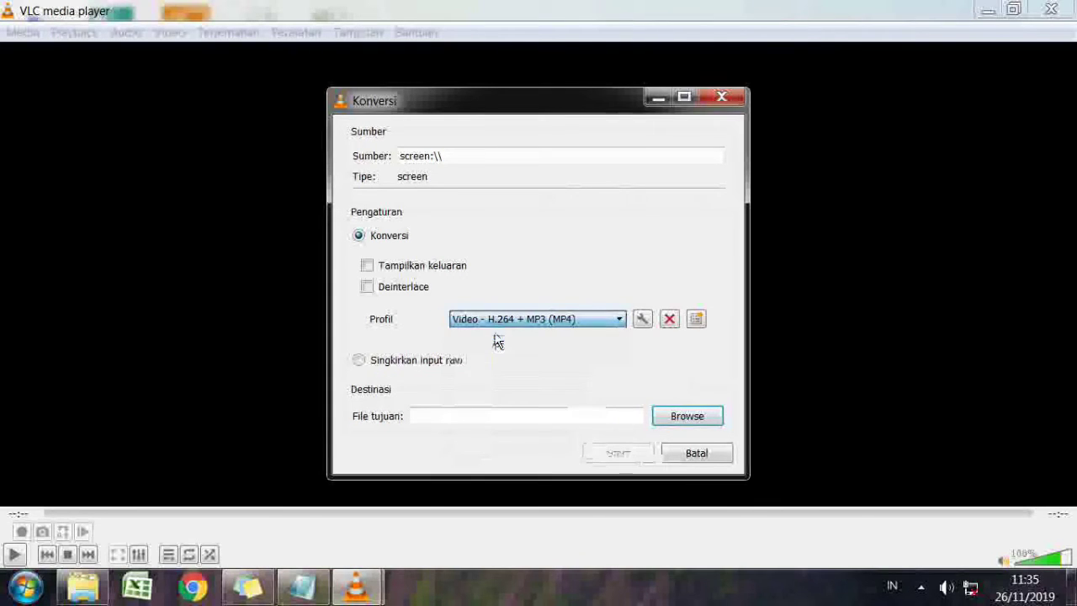
Step: Highlight steps 15 and 16 in the notes about the destination file and starting the recording, then minimize Notepad
left_click(302, 586)
scroll(127, 239, "down", 2)
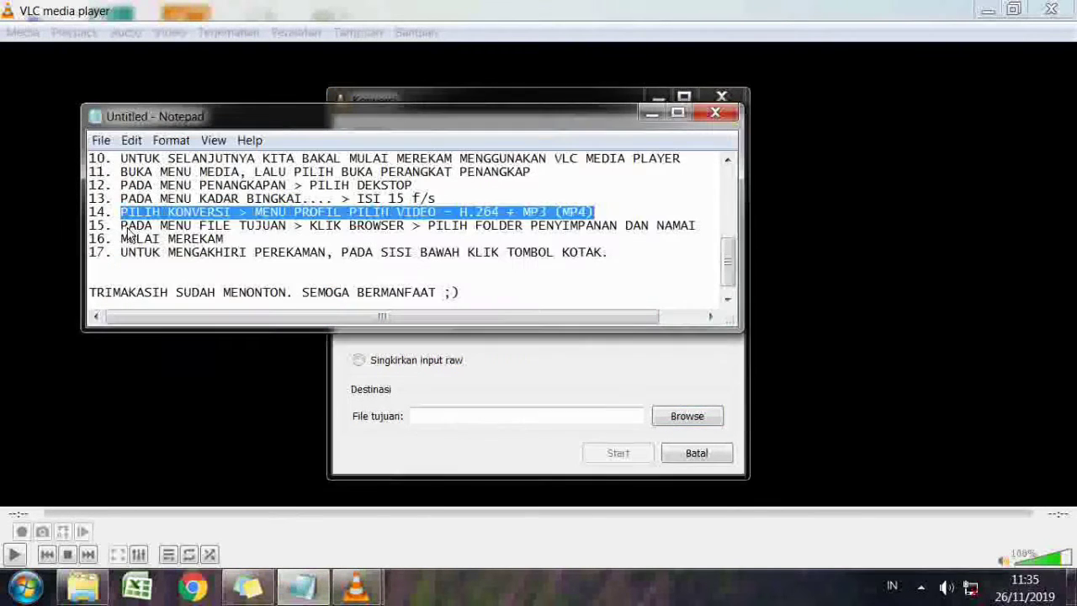
left_click_drag(126, 233, 696, 244)
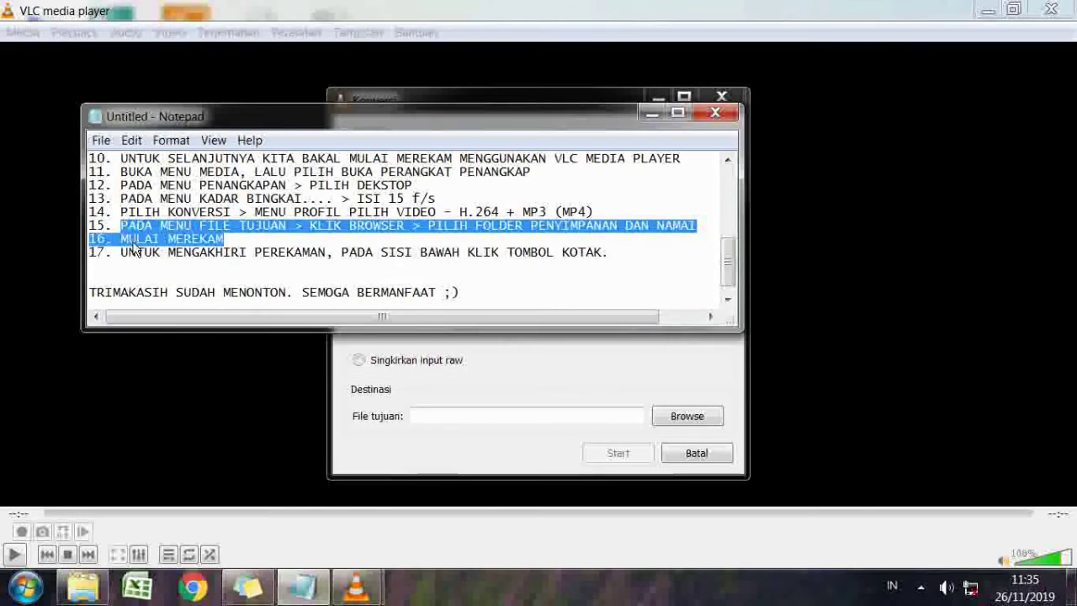
left_click_drag(121, 243, 225, 242)
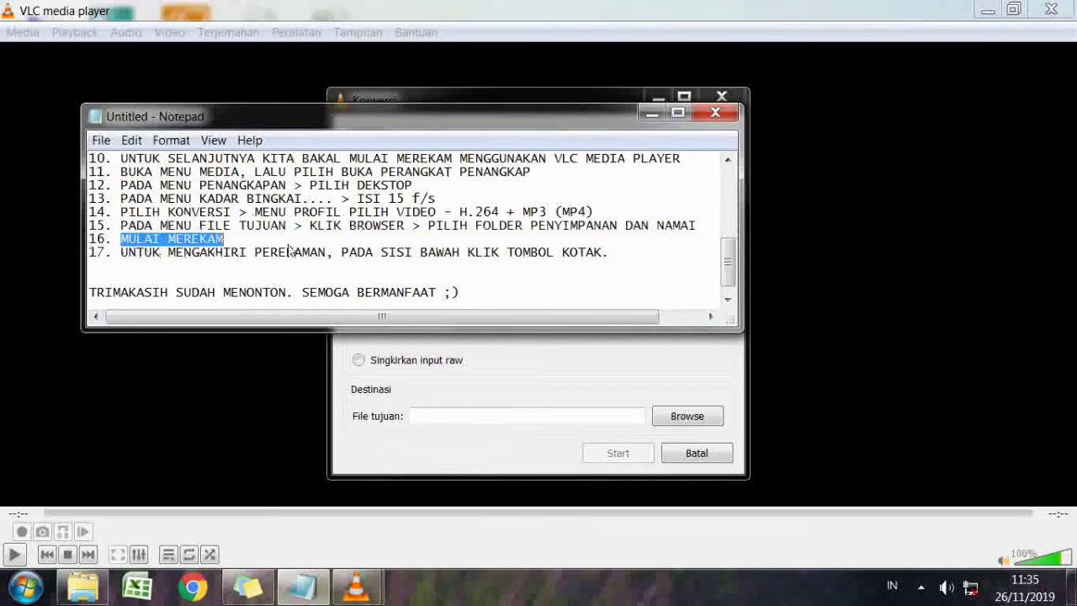
left_click(653, 115)
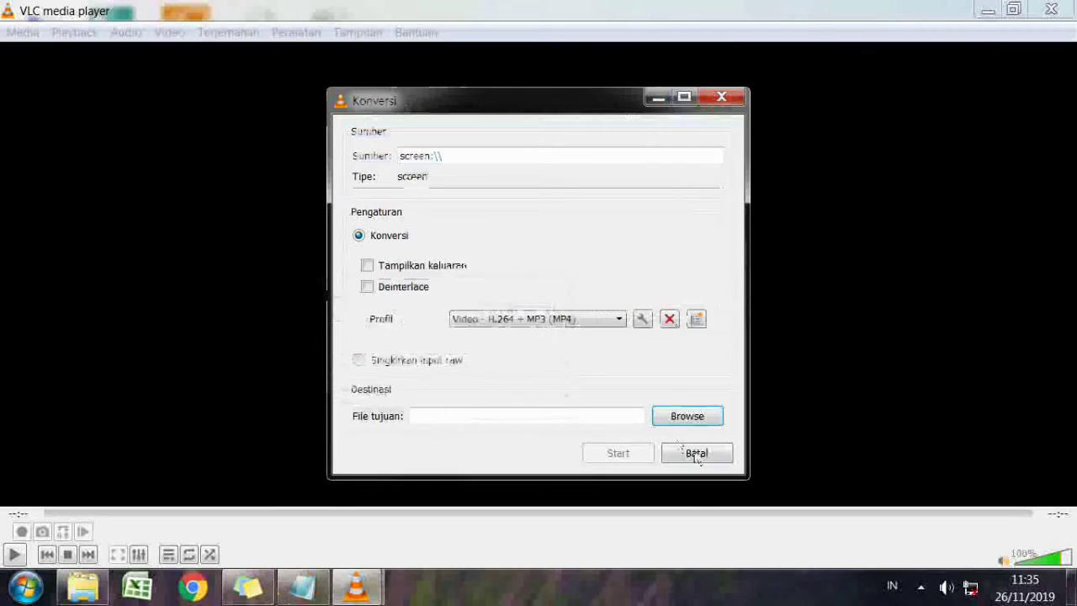
Step: Set the destination file to BISSMILLAH2 as MP4 on drive D: and start the desktop recording
left_click(681, 418)
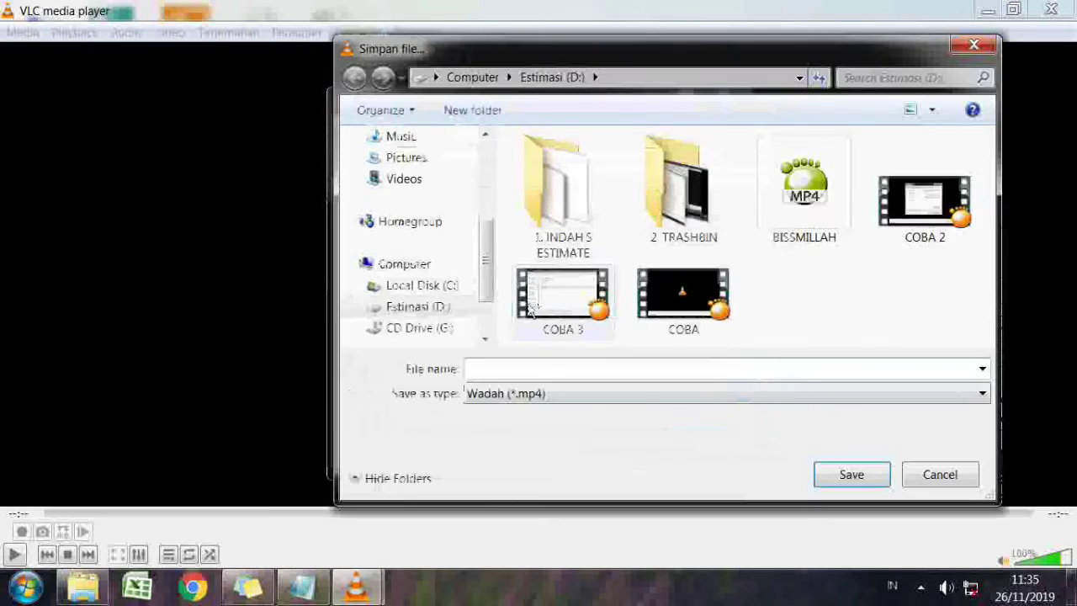
left_click(569, 374)
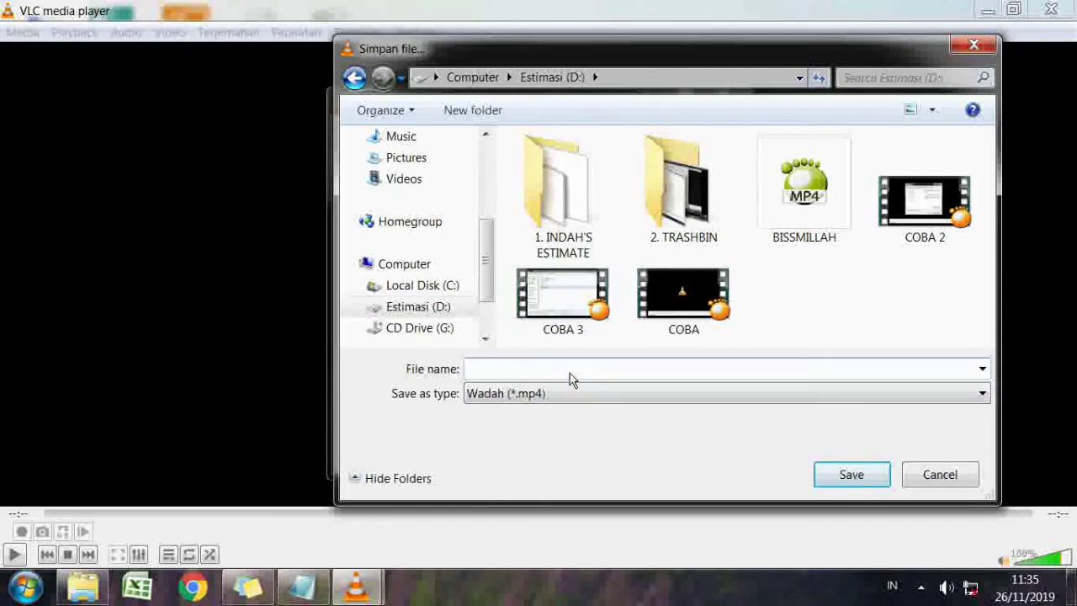
type("BI")
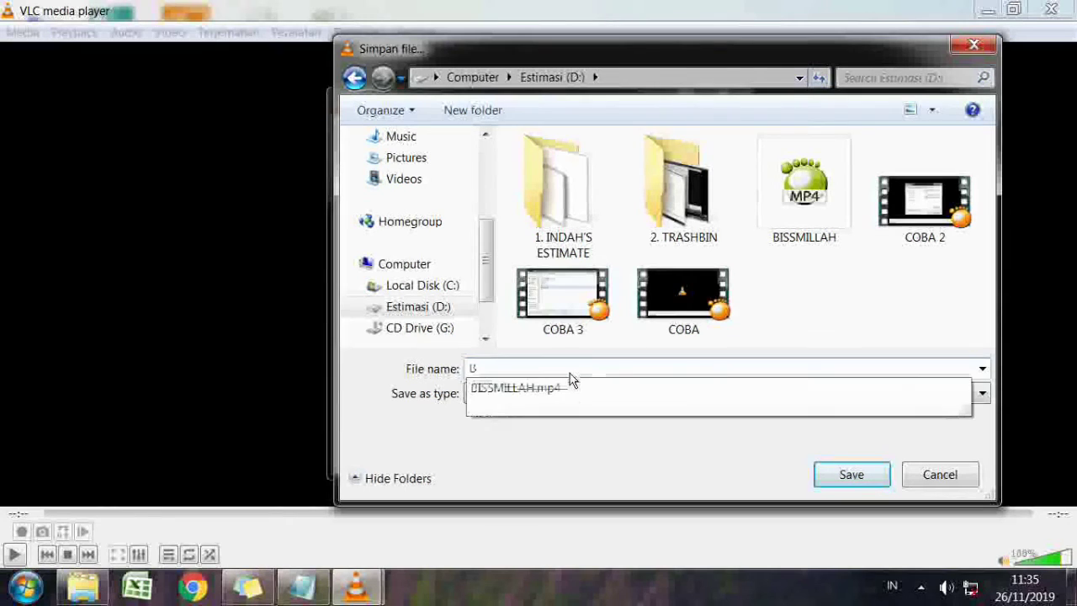
type("S")
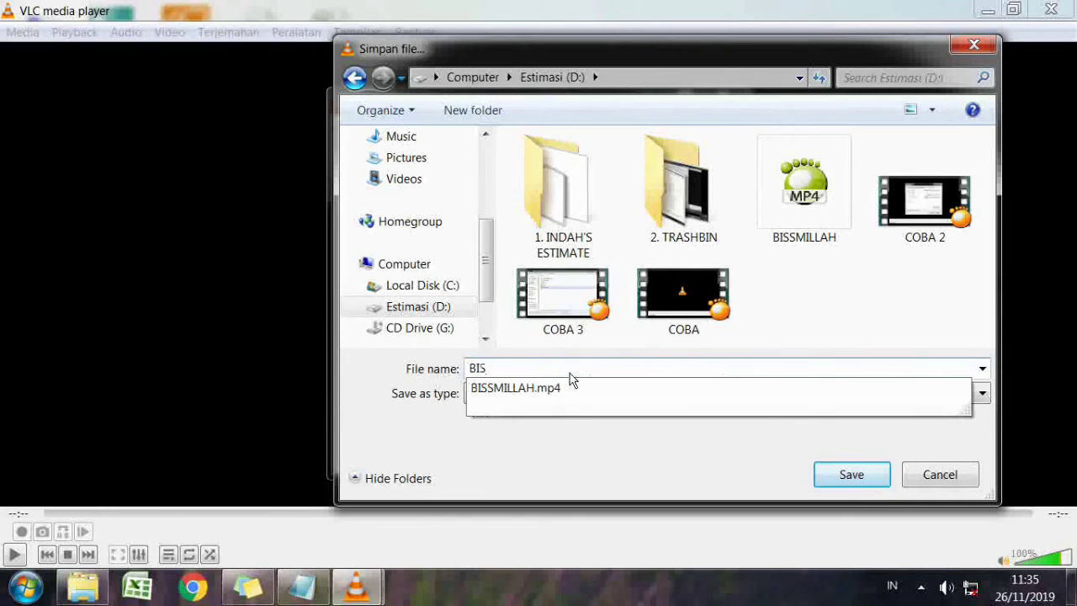
type("SMILLAH2")
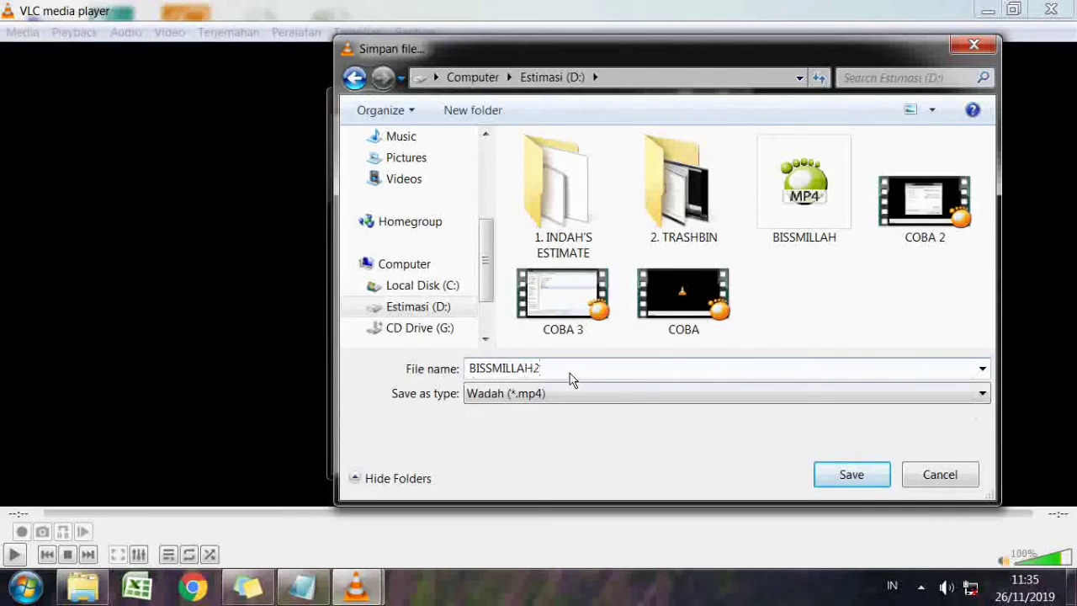
left_click(868, 483)
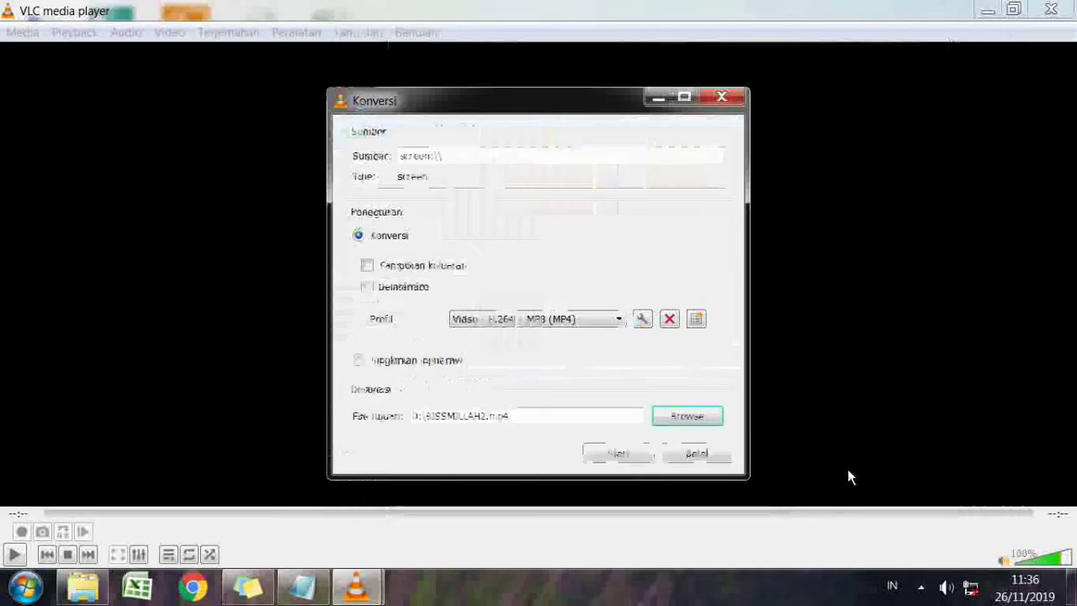
left_click(620, 461)
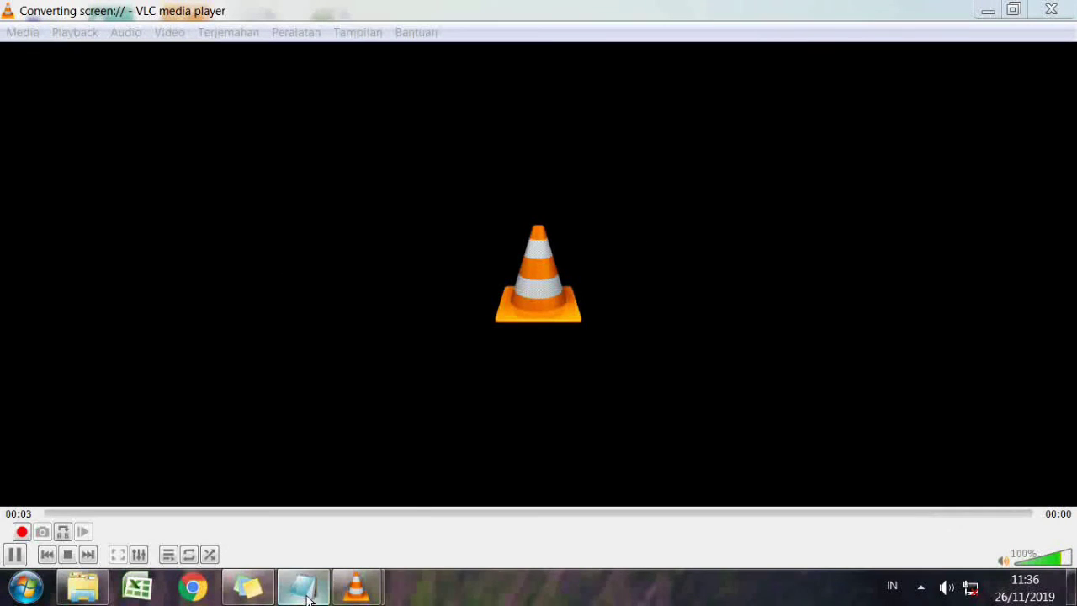
Step: Highlight step 17 in the Notepad notes about ending the recording, then minimize Notepad
left_click(314, 505)
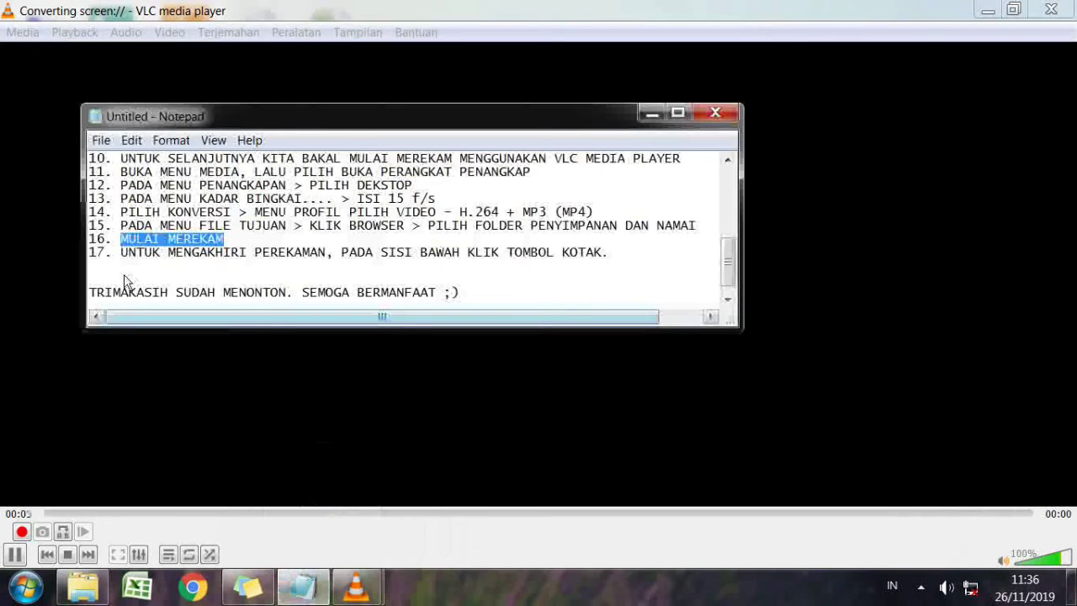
left_click_drag(121, 253, 635, 266)
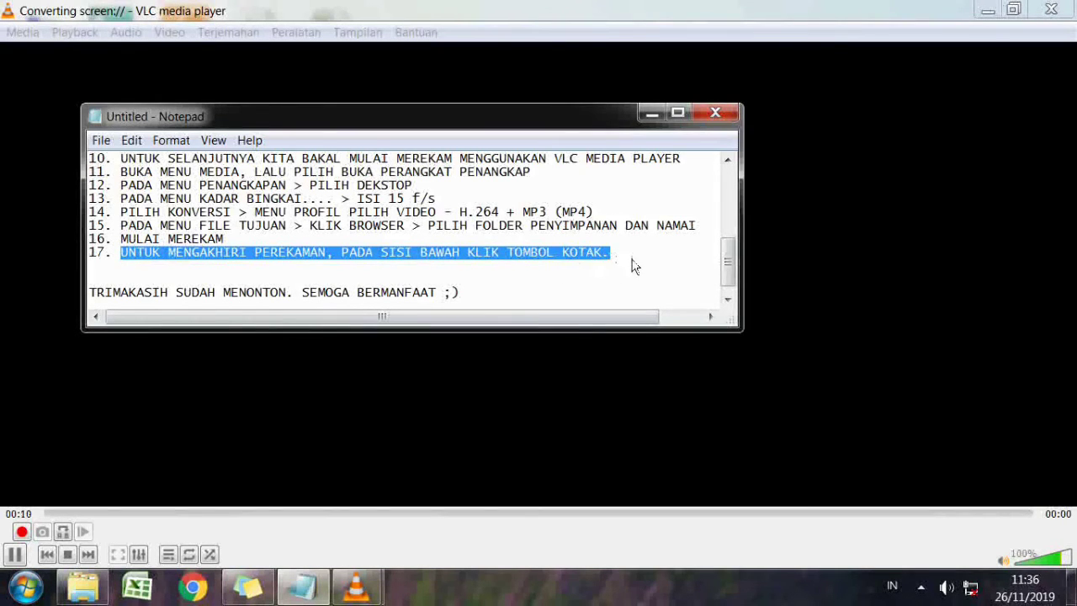
left_click(650, 112)
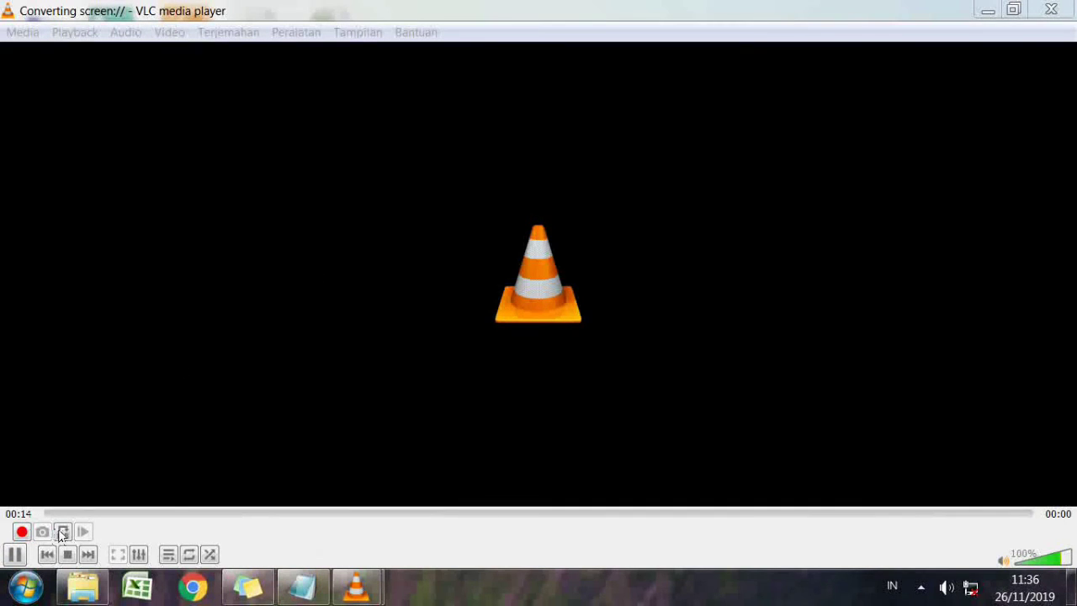